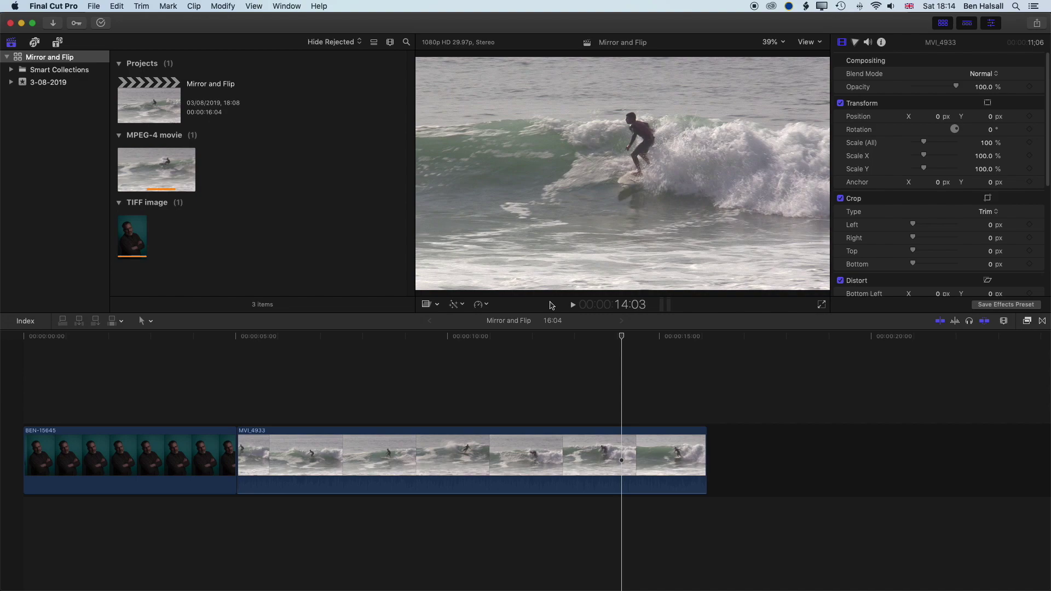
Select the BEN-15645 portrait clip and toggle its Keyer off and back on.
{"action": "left_click_drag", "start_coordinate": [219, 337], "coordinate": [154, 340]}
{"action": "key", "text": "c"}
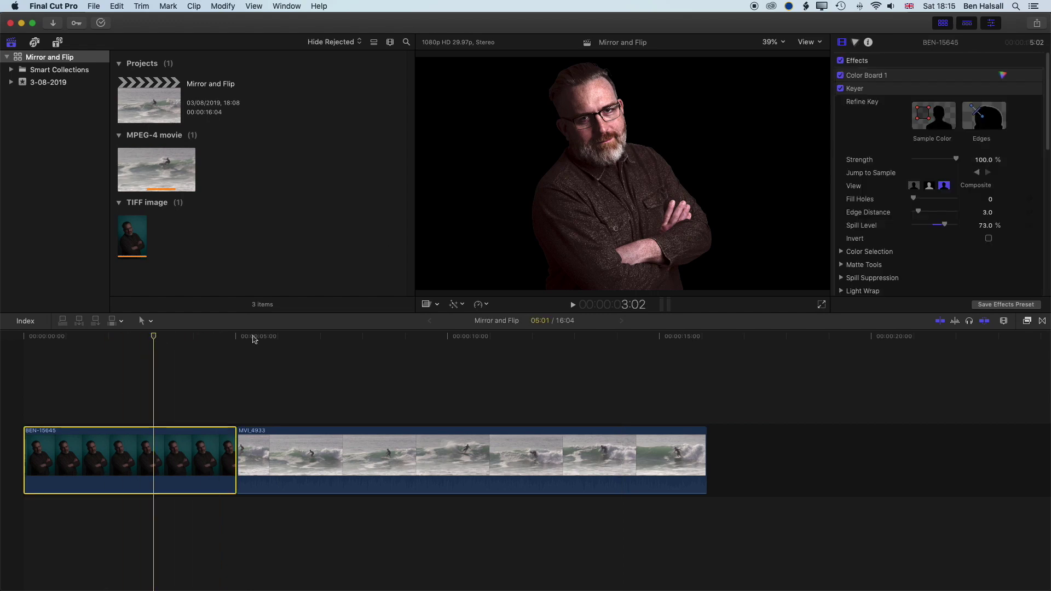
{"action": "left_click", "coordinate": [841, 88]}
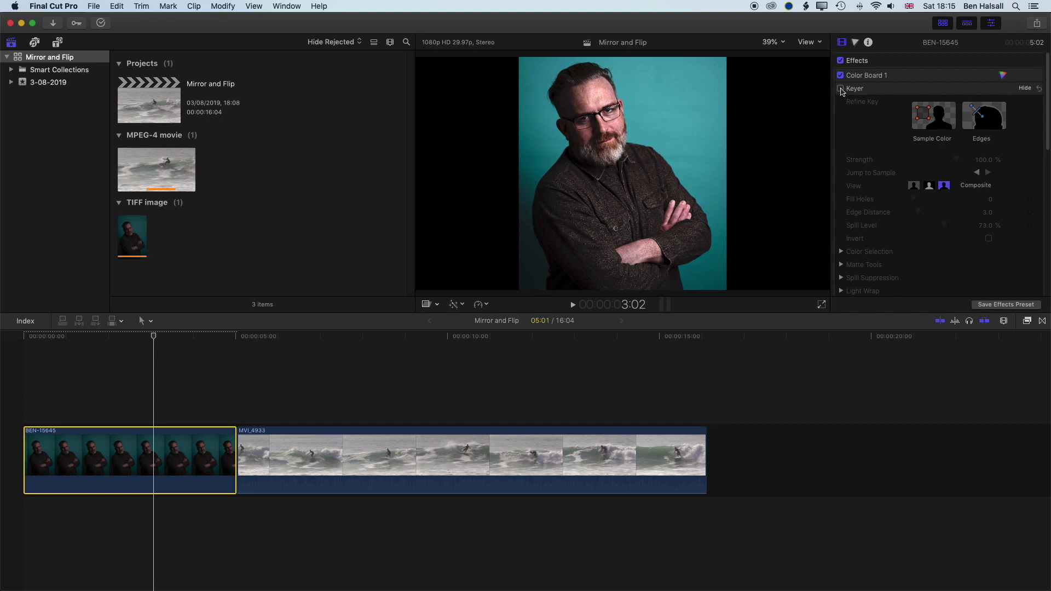
{"action": "left_click", "coordinate": [841, 89]}
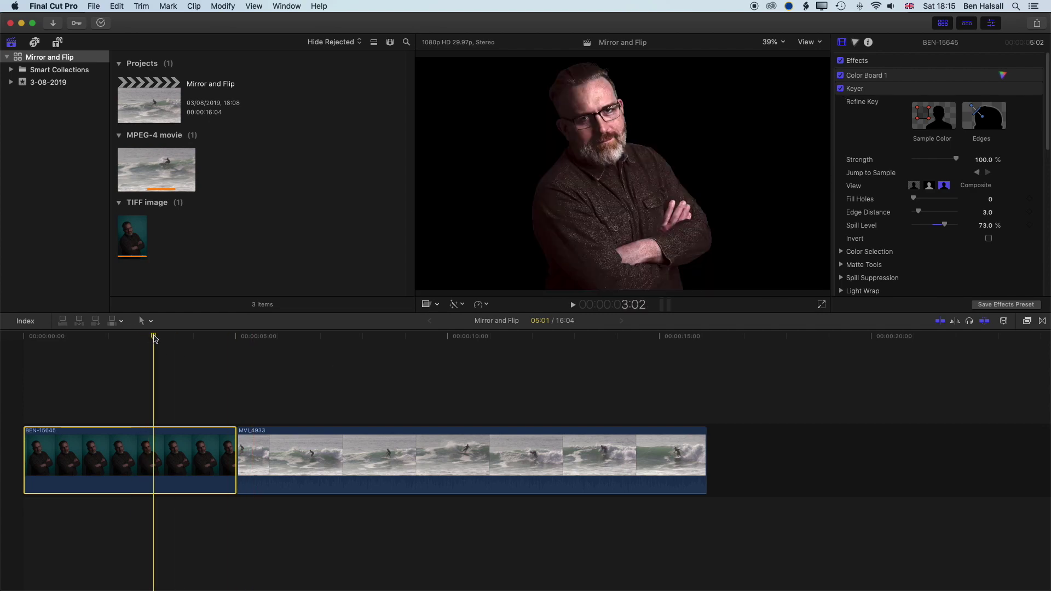
{"action": "left_click_drag", "start_coordinate": [154, 338], "coordinate": [120, 338]}
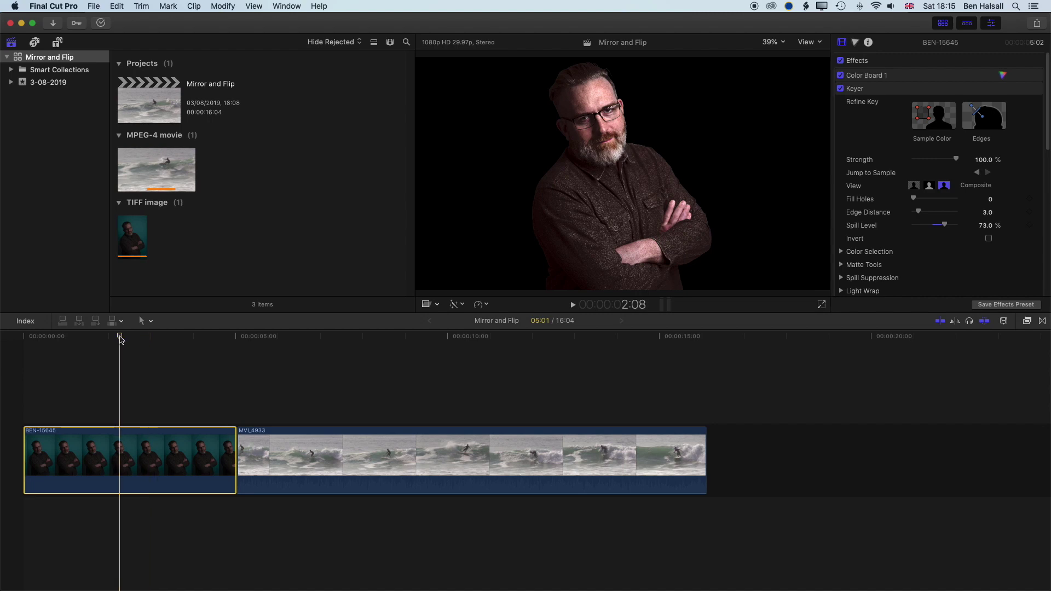
Switch to the Default workspace layout and bring up the video Effects Browser.
{"action": "left_click", "coordinate": [282, 7]}
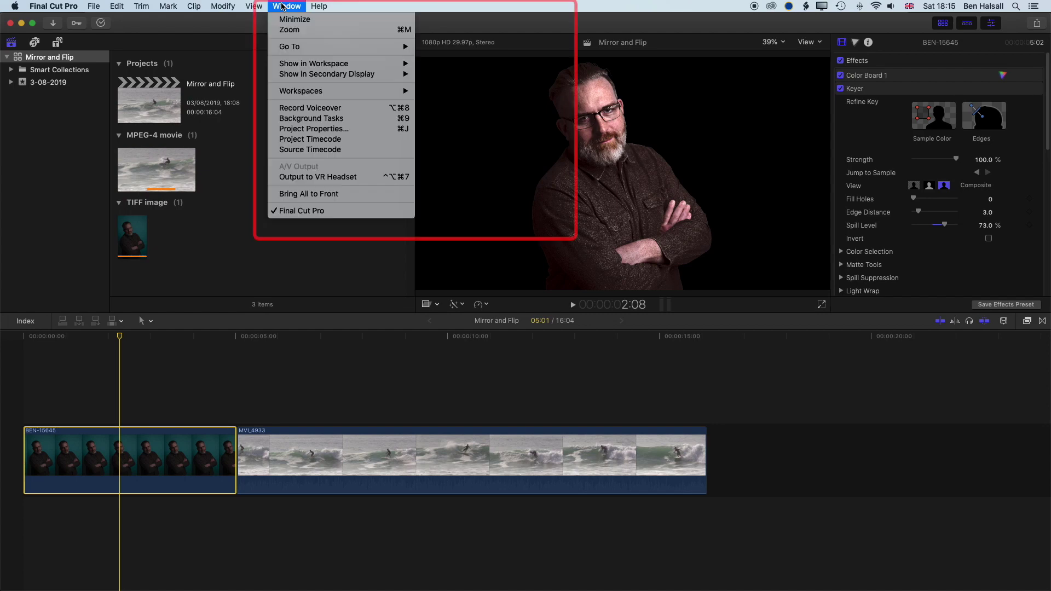
{"action": "mouse_move", "coordinate": [300, 96]}
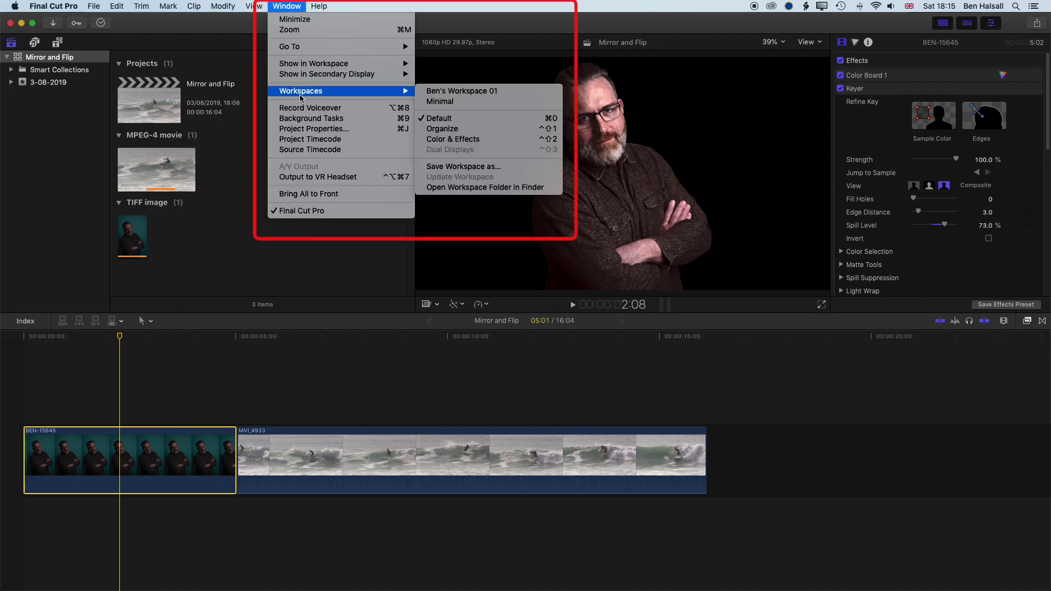
{"action": "left_click", "coordinate": [465, 121]}
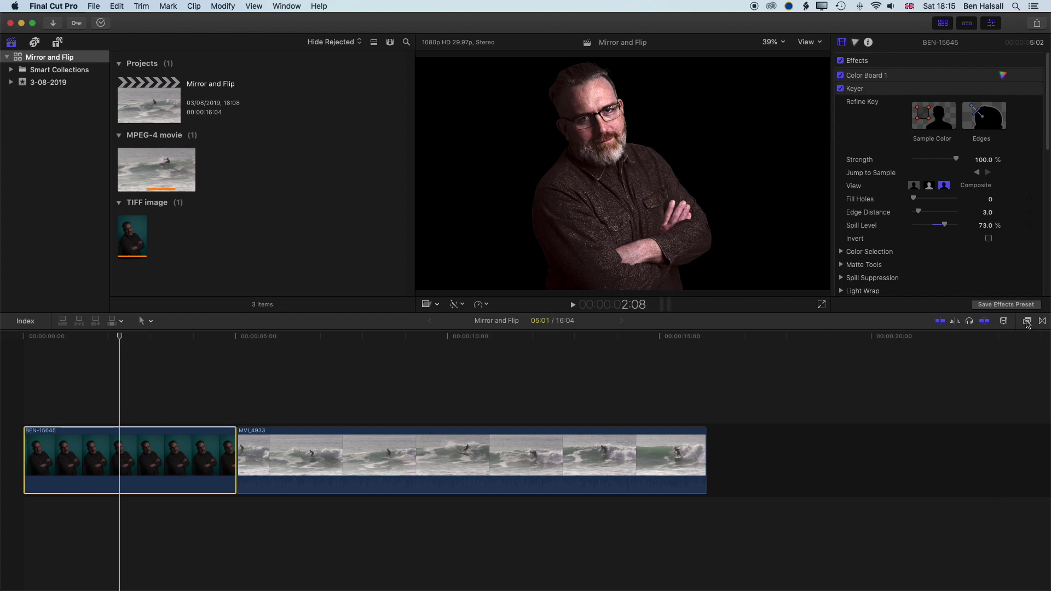
{"action": "left_click", "coordinate": [1028, 323]}
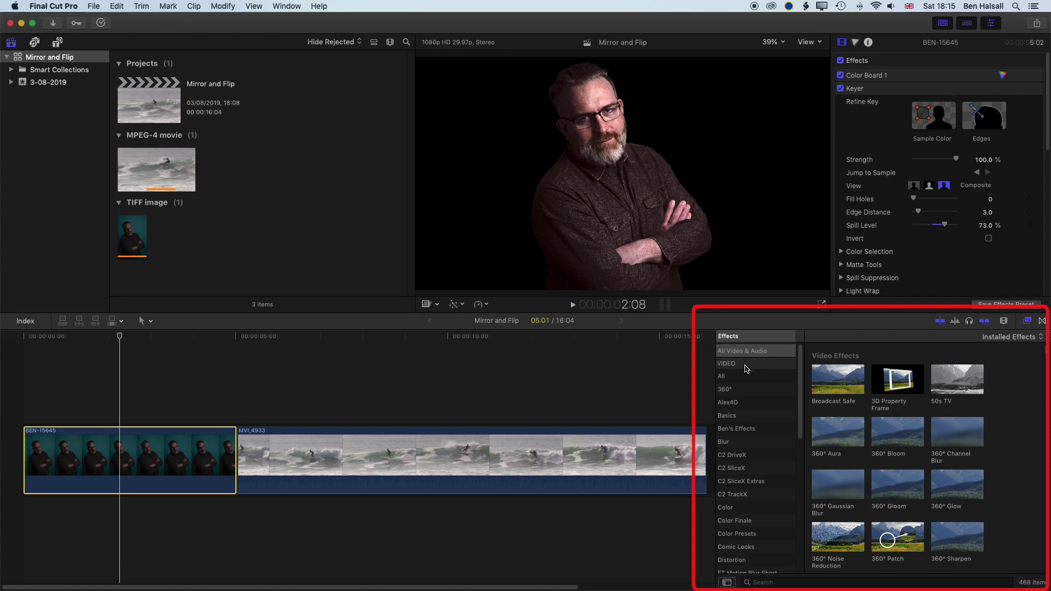
Search all effects for 'flip', apply Flipped to BEN-15645, and duplicate the clip above.
{"action": "left_click", "coordinate": [740, 351]}
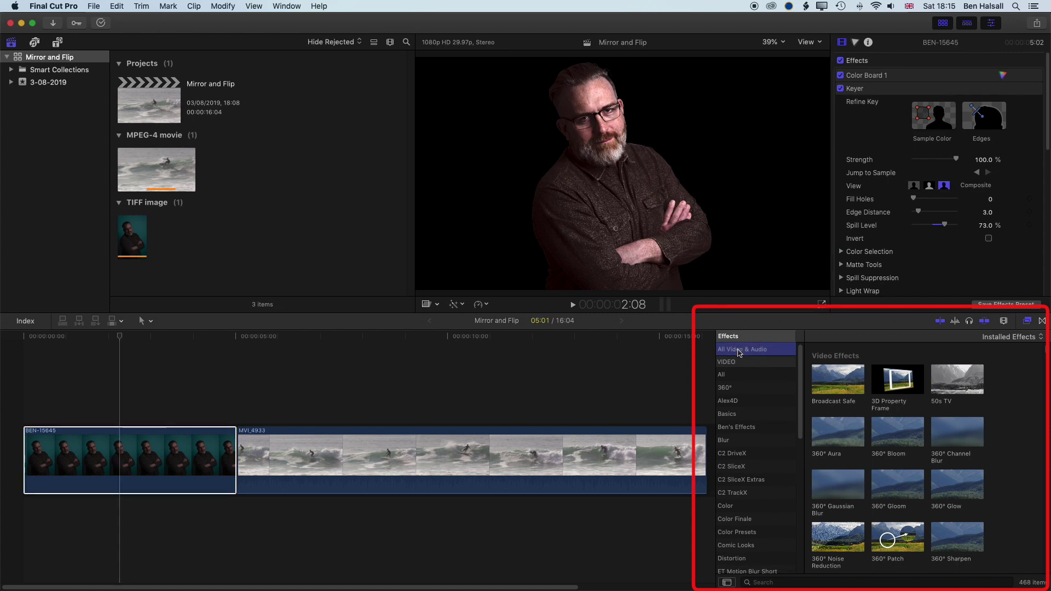
{"action": "left_click", "coordinate": [797, 583]}
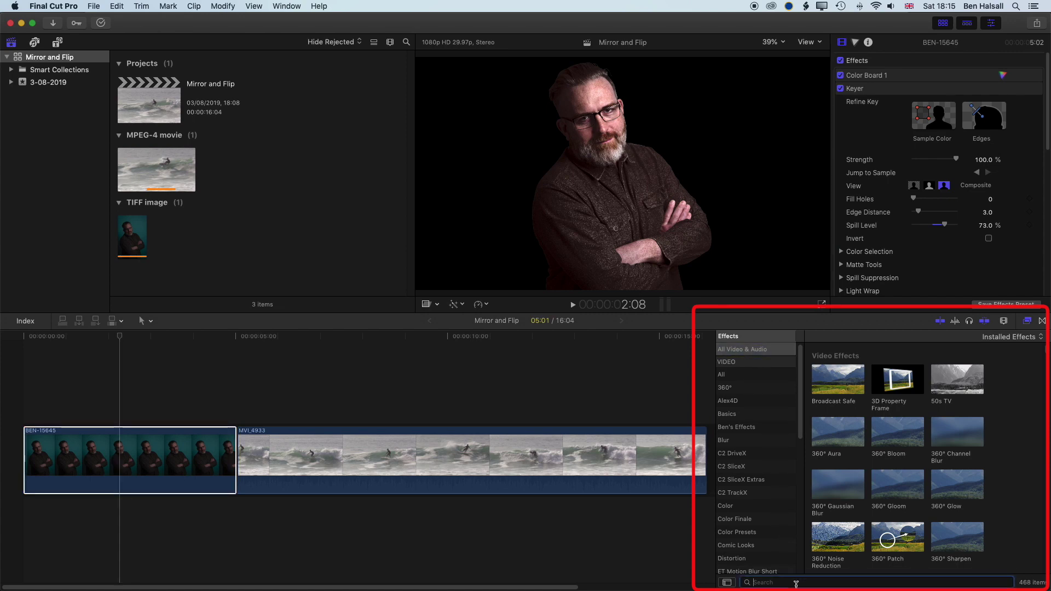
{"action": "type", "text": "flip"}
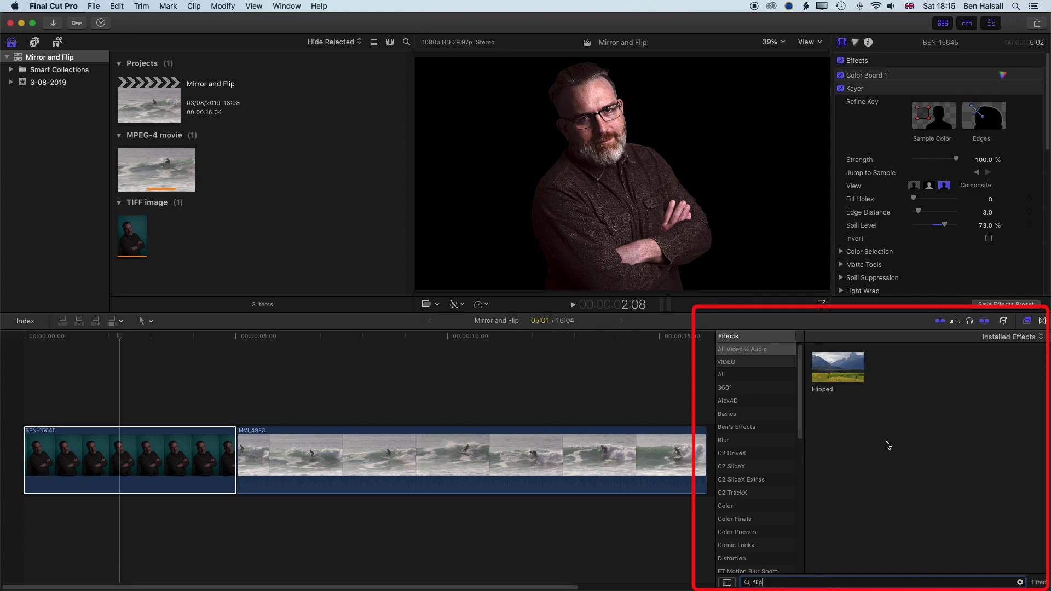
{"action": "left_click", "coordinate": [834, 377]}
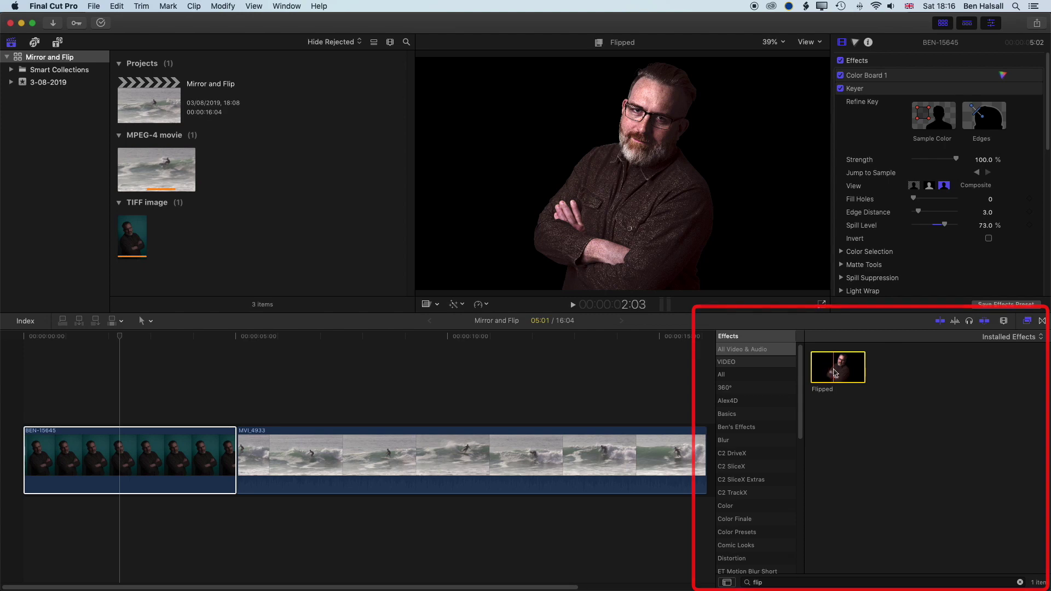
{"action": "left_click_drag", "start_coordinate": [835, 374], "coordinate": [105, 460]}
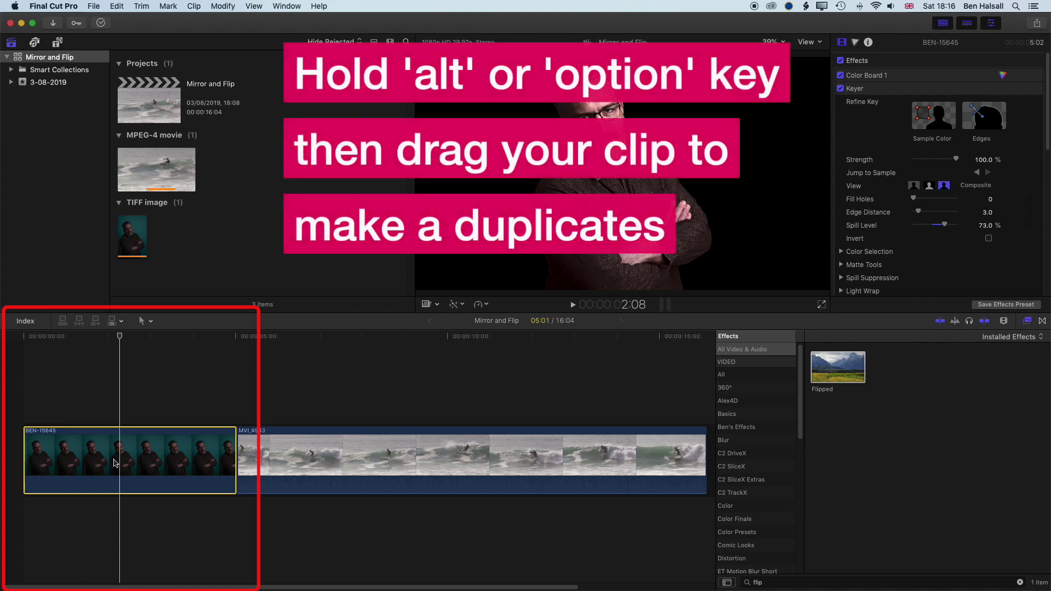
{"action": "left_click_drag", "start_coordinate": [117, 472], "coordinate": [115, 395]}
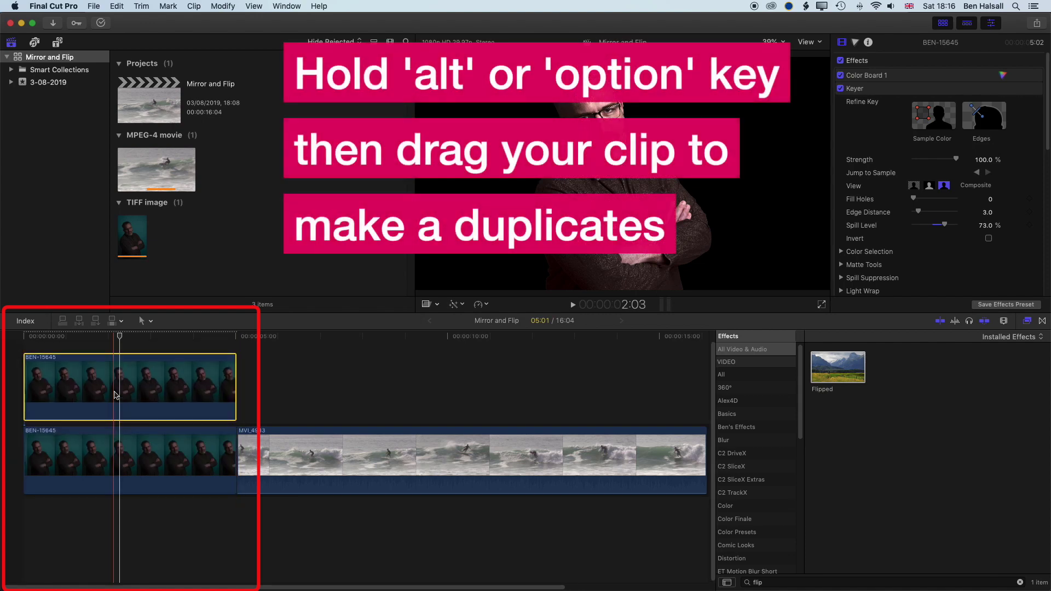
Apply Flipped to the upper portrait copy at Amount 100, Horizontal, collapsing the Keyer controls.
{"action": "left_click_drag", "start_coordinate": [838, 367], "coordinate": [124, 396]}
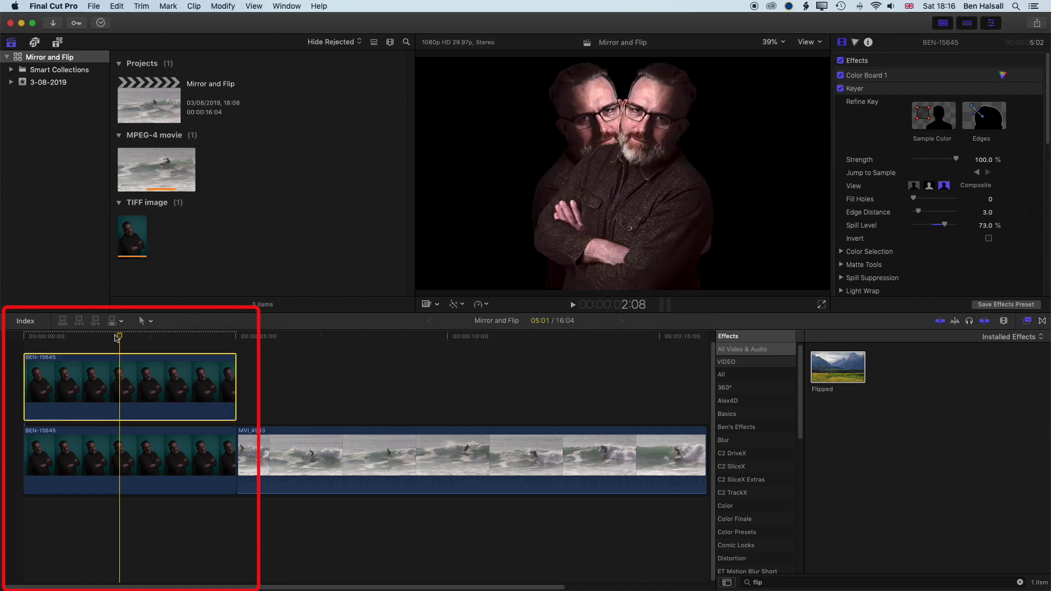
{"action": "left_click_drag", "start_coordinate": [118, 338], "coordinate": [125, 337]}
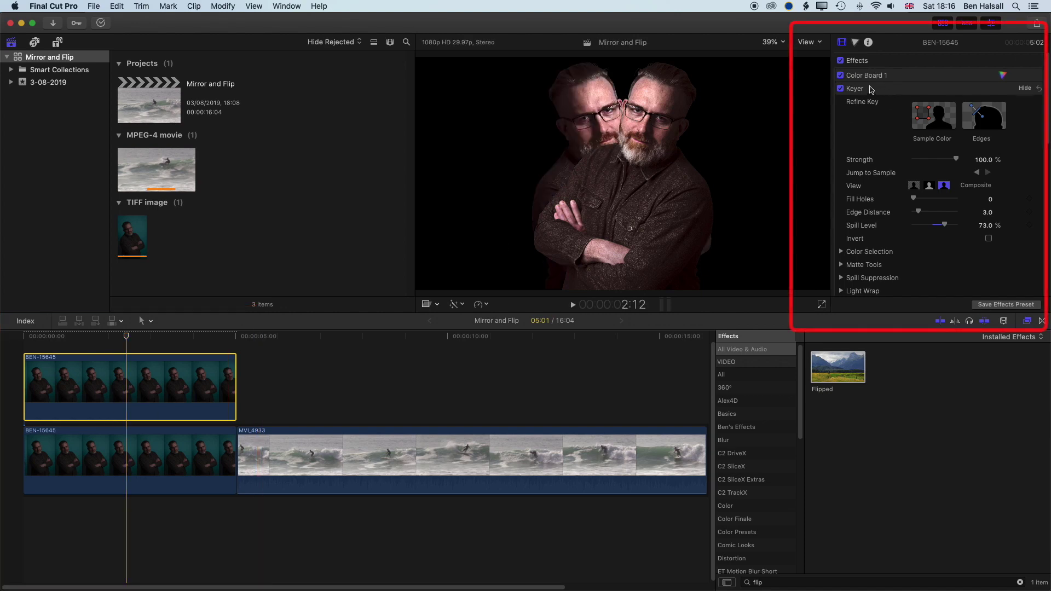
{"action": "left_click", "coordinate": [1025, 89]}
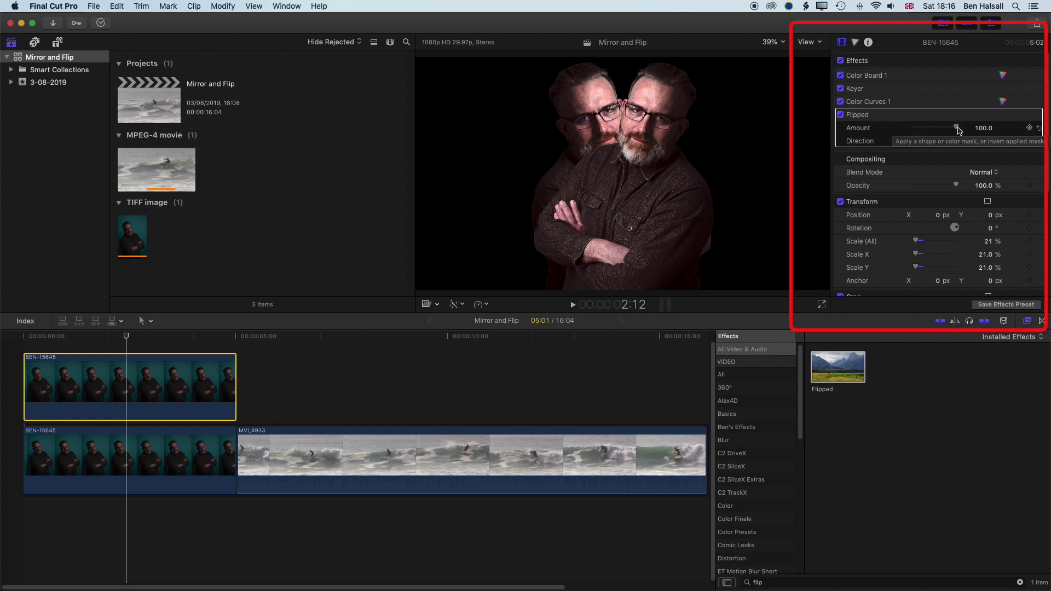
{"action": "mouse_move", "coordinate": [958, 129]}
{"action": "left_mouse_down"}
{"action": "mouse_move", "coordinate": [928, 128]}
{"action": "mouse_move", "coordinate": [968, 130]}
{"action": "left_mouse_up"}
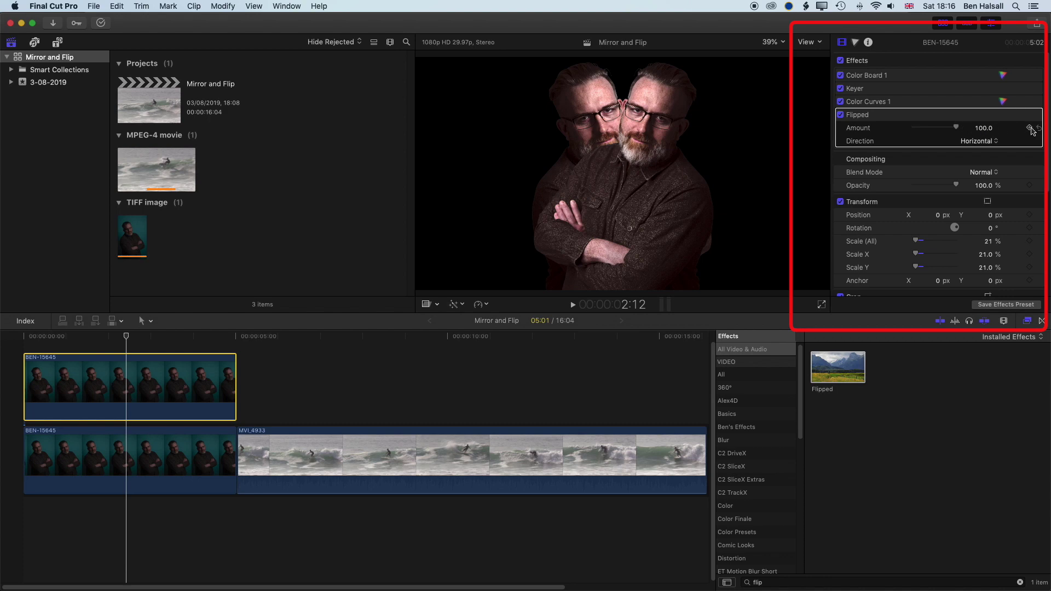
{"action": "left_click_drag", "start_coordinate": [957, 129], "coordinate": [981, 130]}
Shift the flipped copy right and the original portrait to Position X -441.3 px.
{"action": "scroll", "coordinate": [888, 160], "scroll_direction": "down", "scroll_amount": 3}
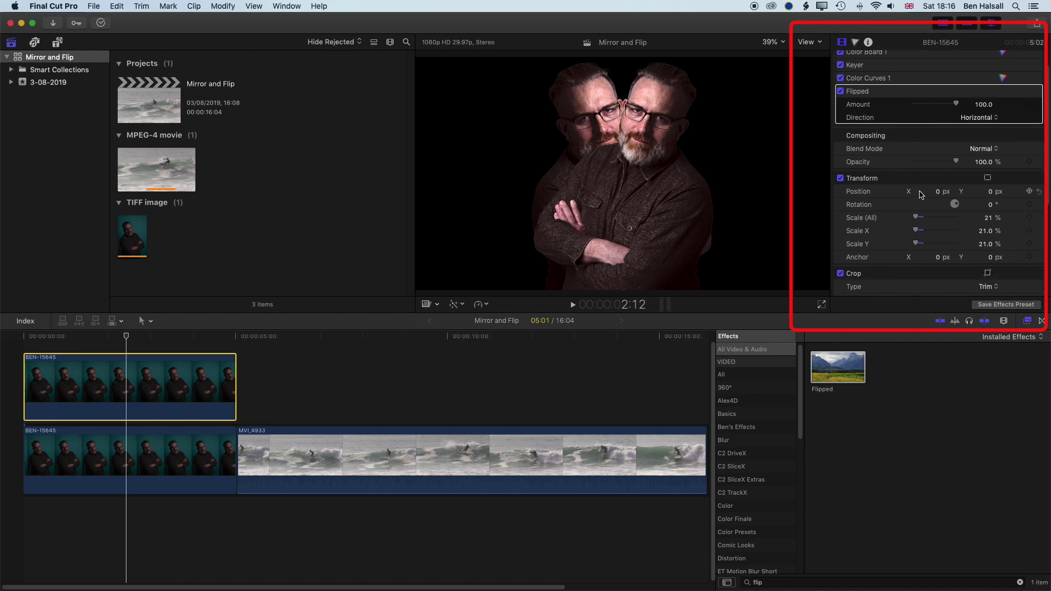
{"action": "left_click_drag", "start_coordinate": [938, 195], "coordinate": [1041, 194]}
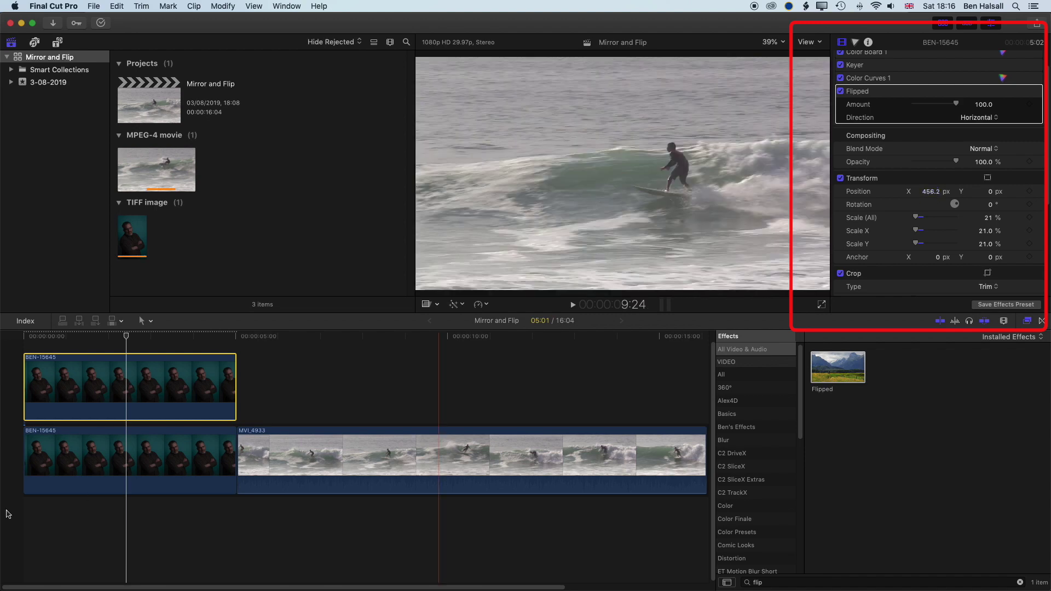
{"action": "left_click", "coordinate": [136, 460]}
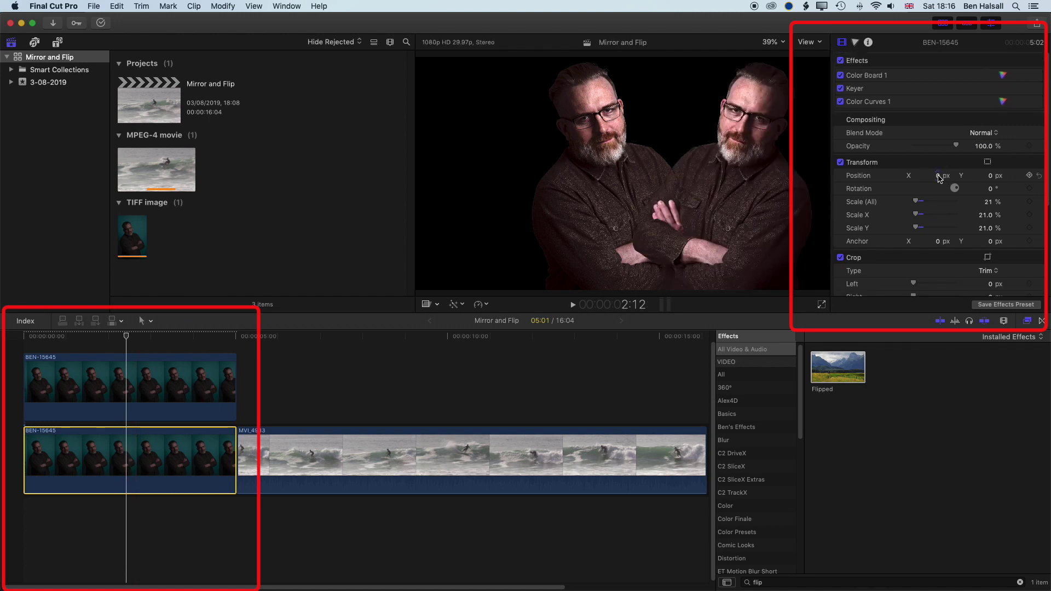
{"action": "left_click_drag", "start_coordinate": [938, 175], "coordinate": [937, 176]}
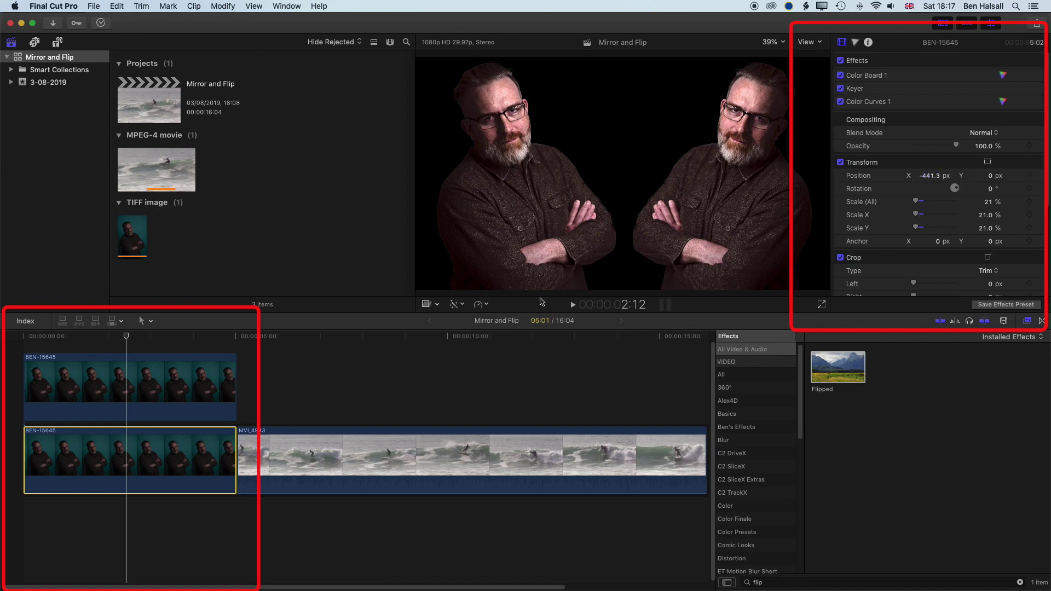
{"action": "left_click", "coordinate": [273, 337]}
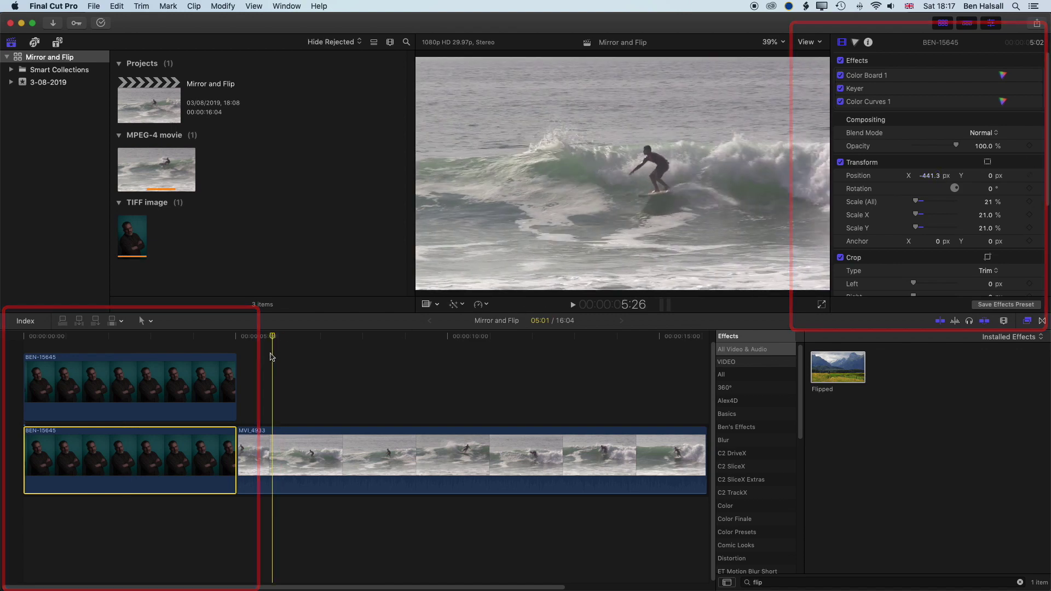
Turn off skimming and add a Basic Title above the surf clip.
{"action": "left_click", "coordinate": [285, 384]}
{"action": "key", "text": "s"}
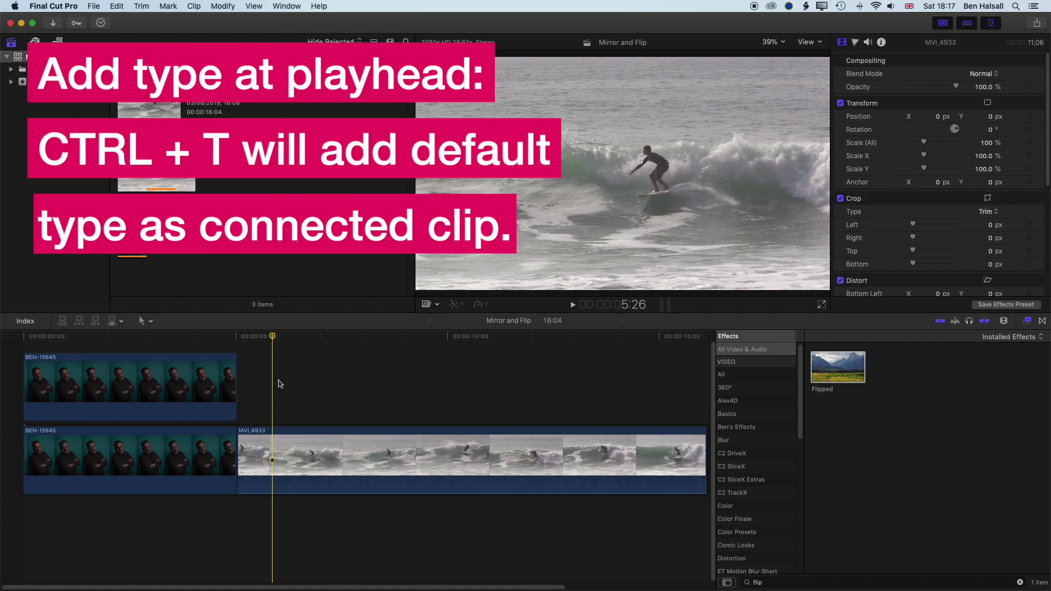
{"action": "key", "text": "ctrl+t"}
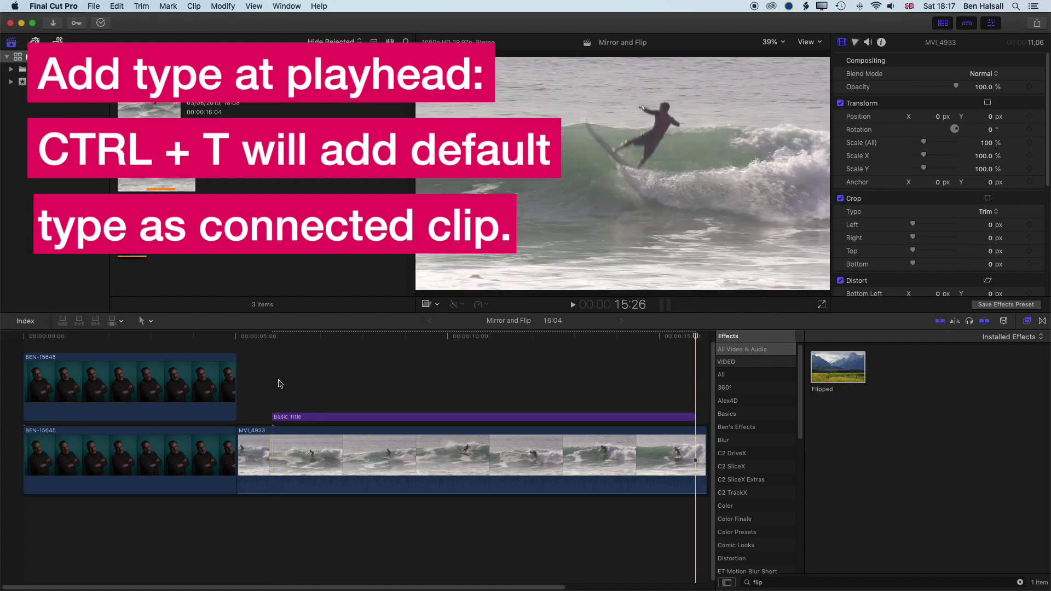
{"action": "left_click", "coordinate": [309, 405]}
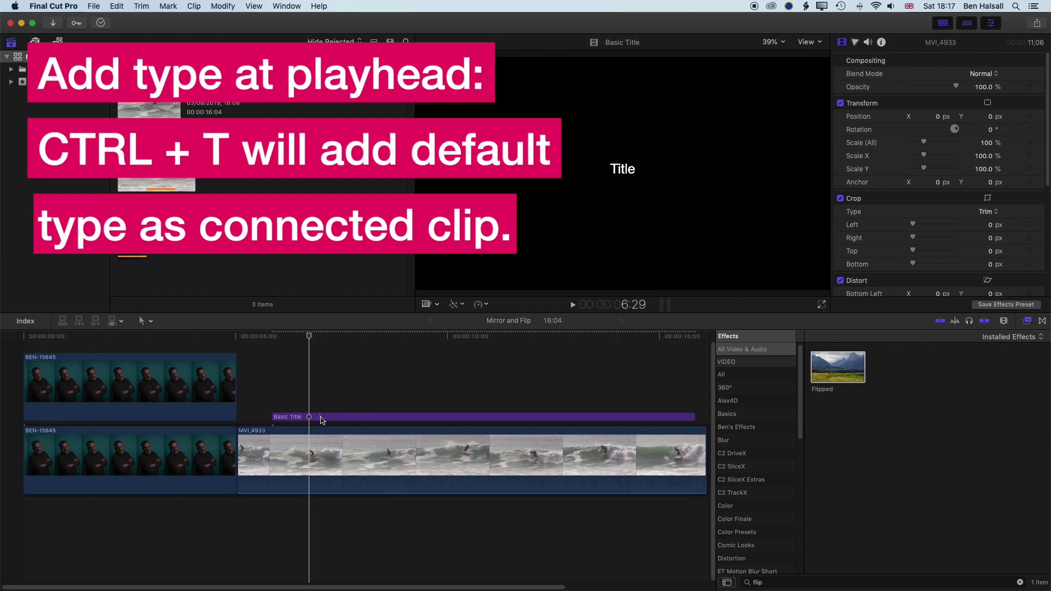
Replace the title's placeholder word 'Title' with FLIPPED in capitals.
{"action": "left_click", "coordinate": [321, 417]}
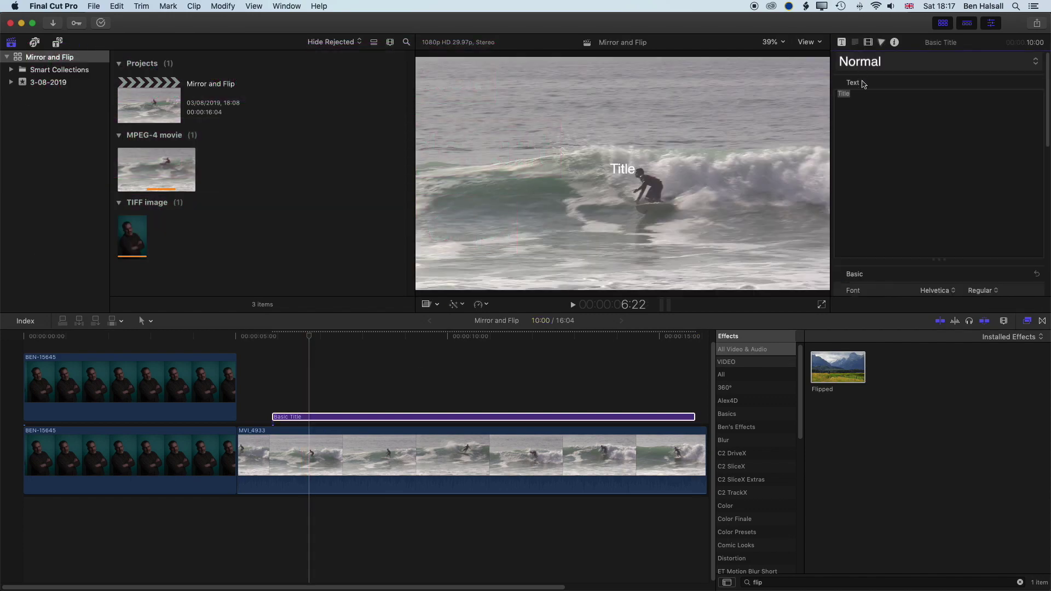
{"action": "left_click", "coordinate": [866, 94]}
{"action": "double_click", "coordinate": [887, 96]}
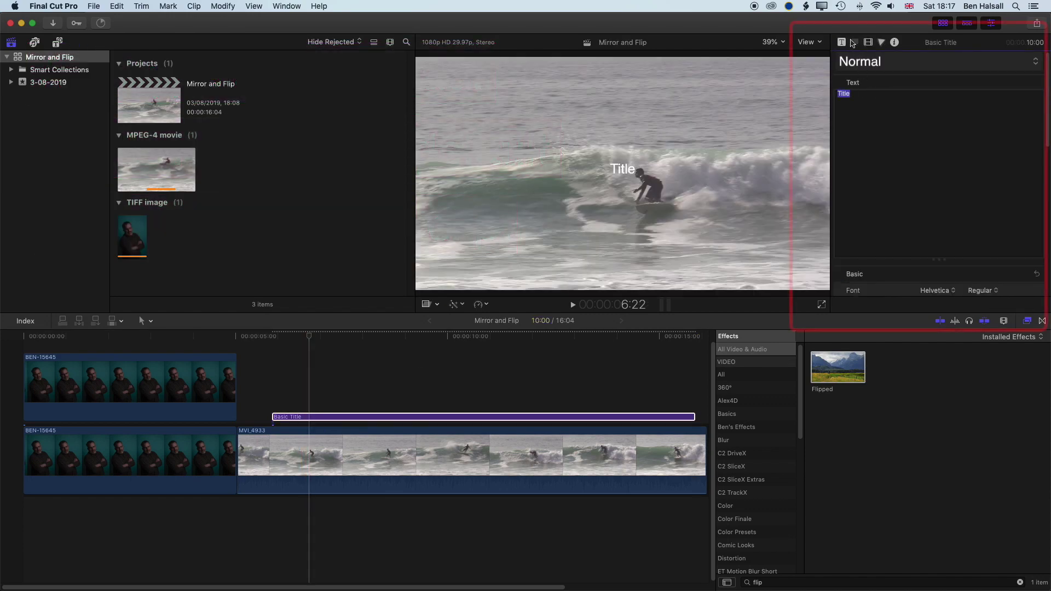
{"action": "type", "text": "fl"}
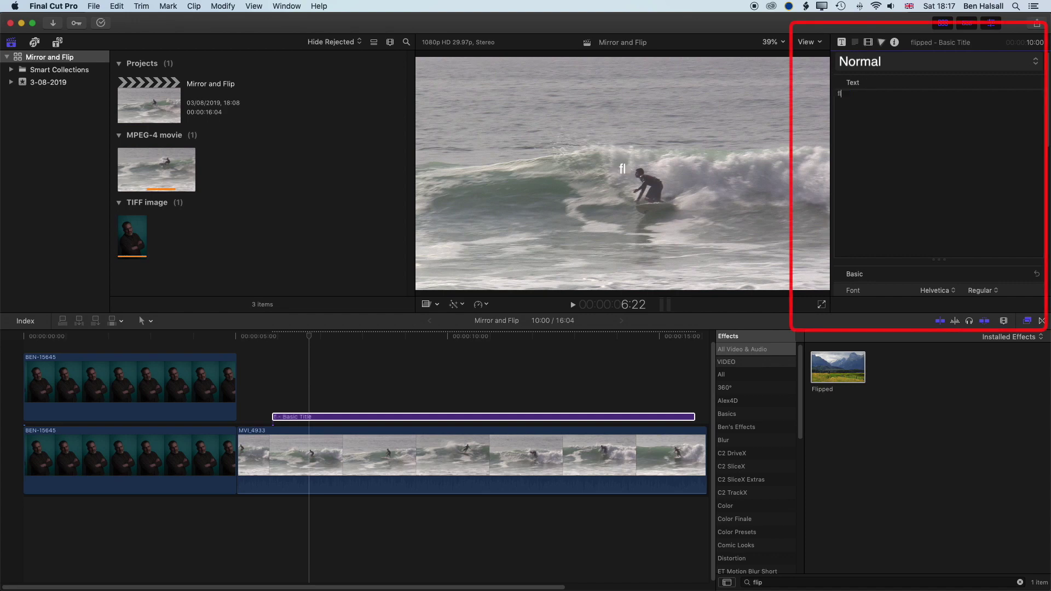
{"action": "key", "text": "BackSpace"}
{"action": "key", "text": "BackSpace"}
{"action": "type", "text": "FLIPPED"}
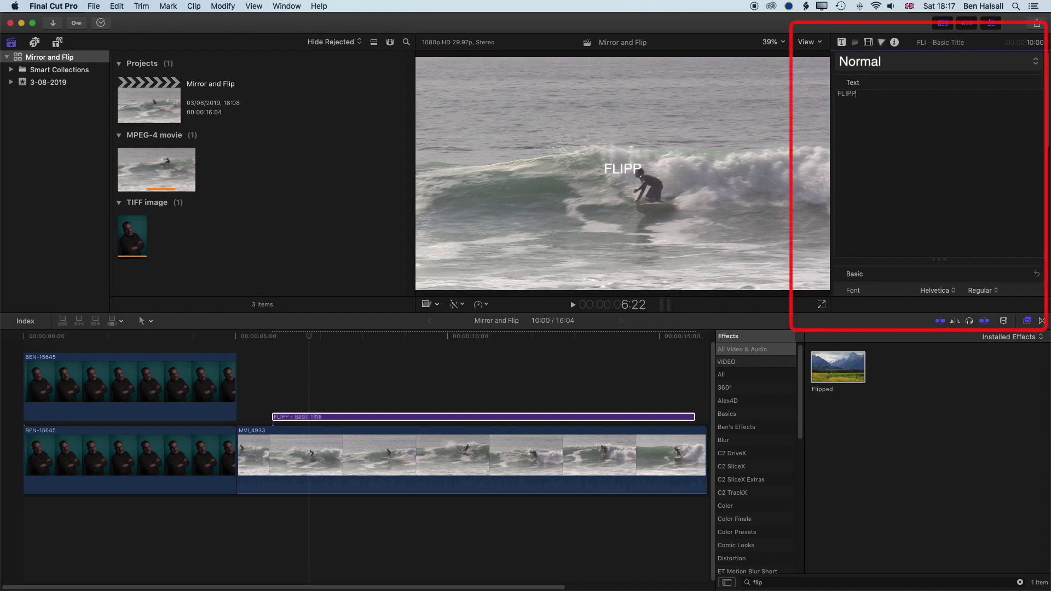
Give the title the BOLD 2D style and roughly double its font size.
{"action": "left_click", "coordinate": [865, 62]}
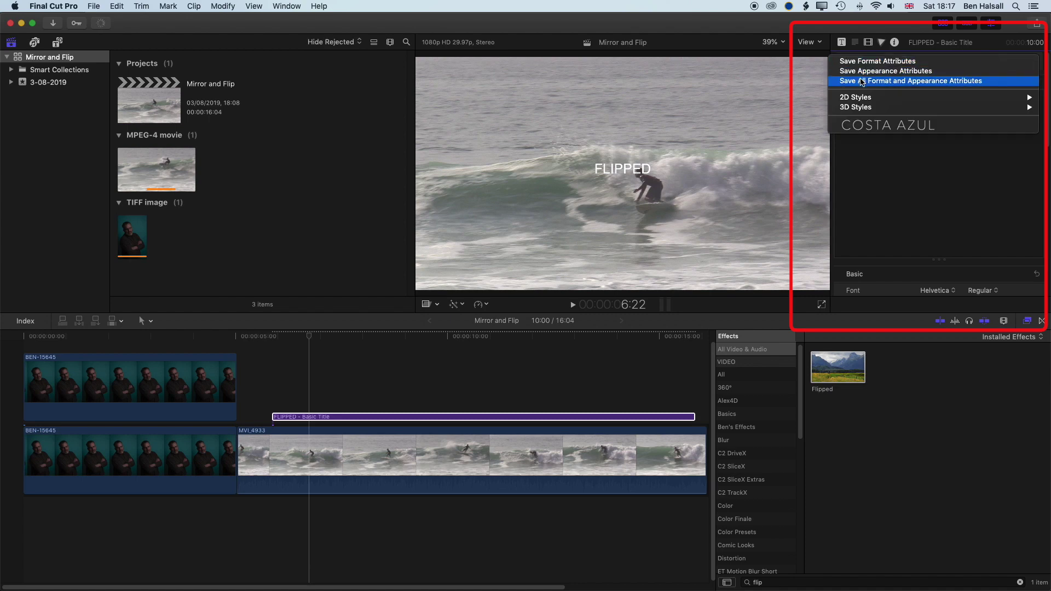
{"action": "mouse_move", "coordinate": [877, 97]}
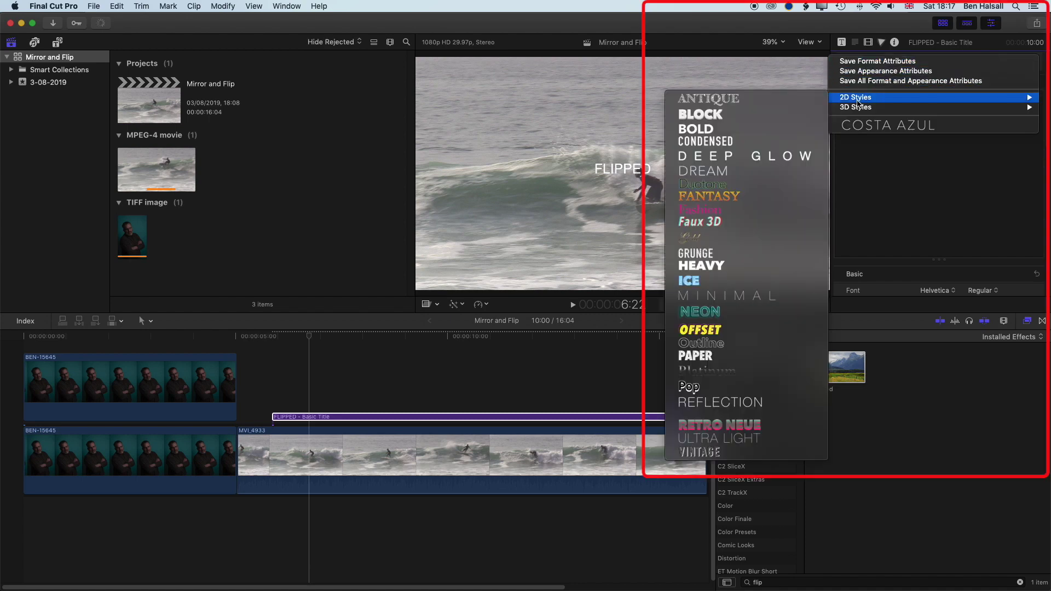
{"action": "left_click", "coordinate": [752, 129]}
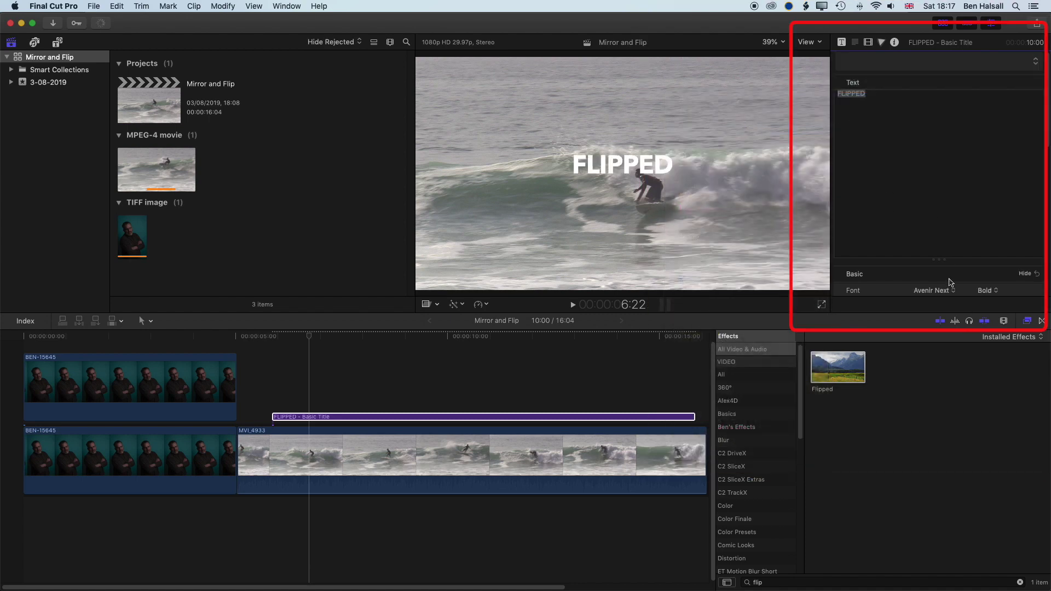
{"action": "scroll", "coordinate": [950, 282], "scroll_direction": "down", "scroll_amount": 5}
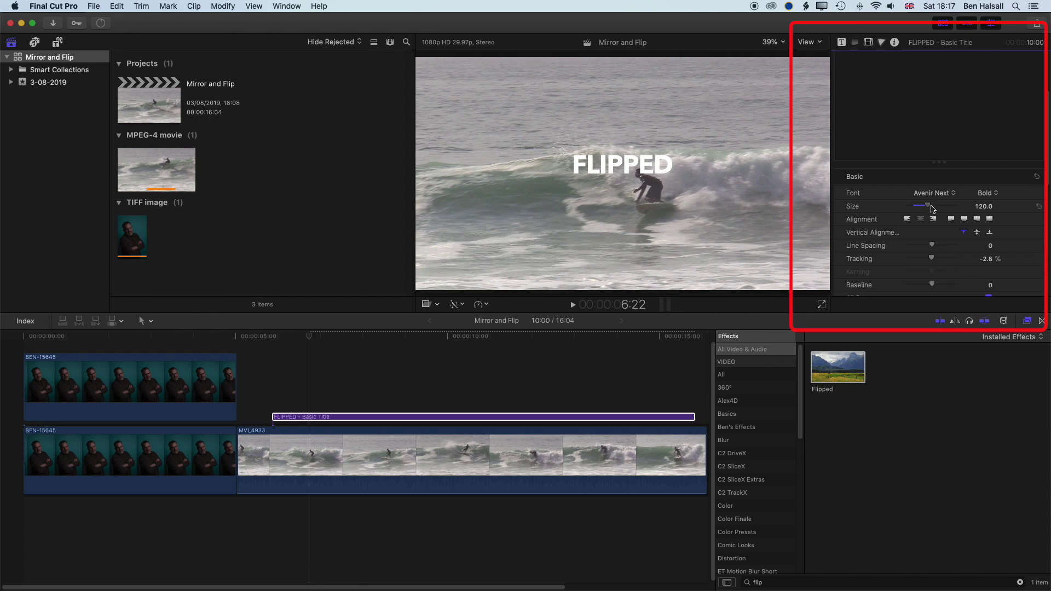
{"action": "left_click_drag", "start_coordinate": [931, 207], "coordinate": [951, 208]}
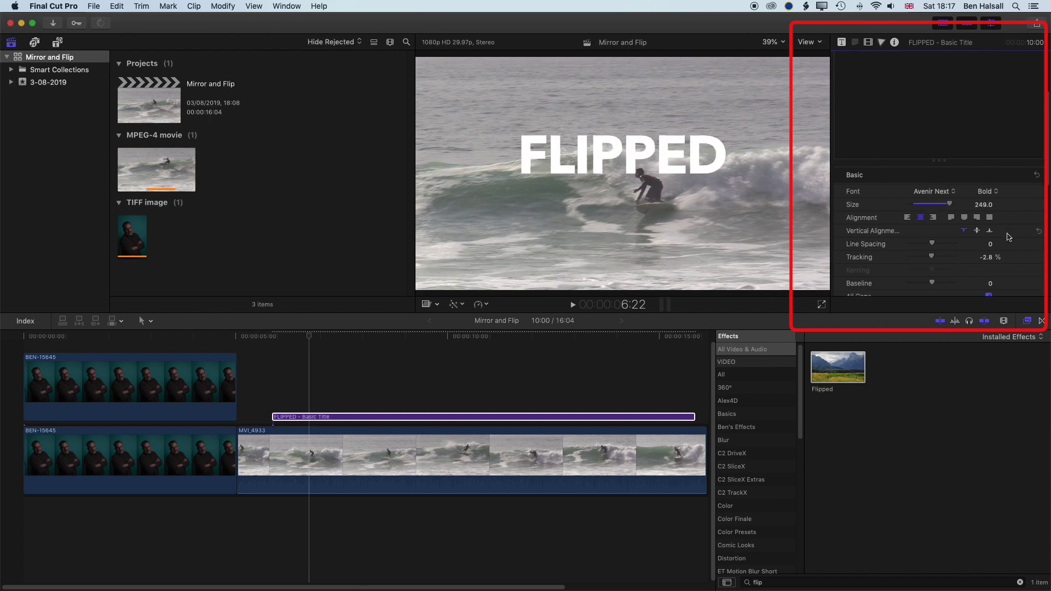
Set the title's face colour to orange-red.
{"action": "scroll", "coordinate": [980, 246], "scroll_direction": "down", "scroll_amount": 6}
{"action": "scroll", "coordinate": [995, 260], "scroll_direction": "down", "scroll_amount": 5}
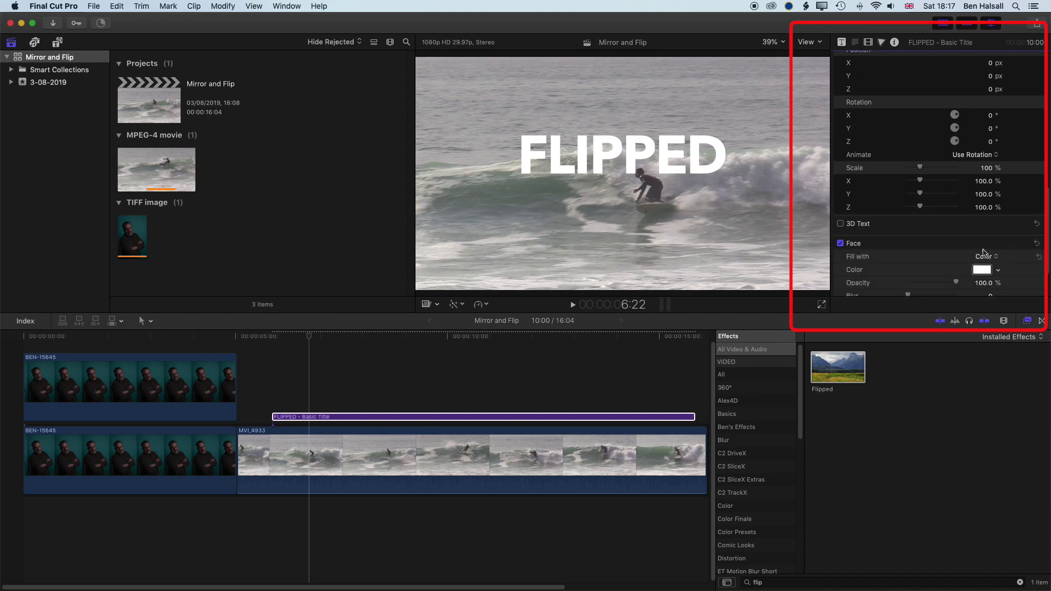
{"action": "scroll", "coordinate": [1018, 244], "scroll_direction": "down", "scroll_amount": 2}
{"action": "left_click", "coordinate": [998, 215]}
{"action": "mouse_move", "coordinate": [974, 233]}
{"action": "left_mouse_down"}
{"action": "mouse_move", "coordinate": [965, 295]}
{"action": "mouse_move", "coordinate": [964, 235]}
{"action": "left_mouse_up"}
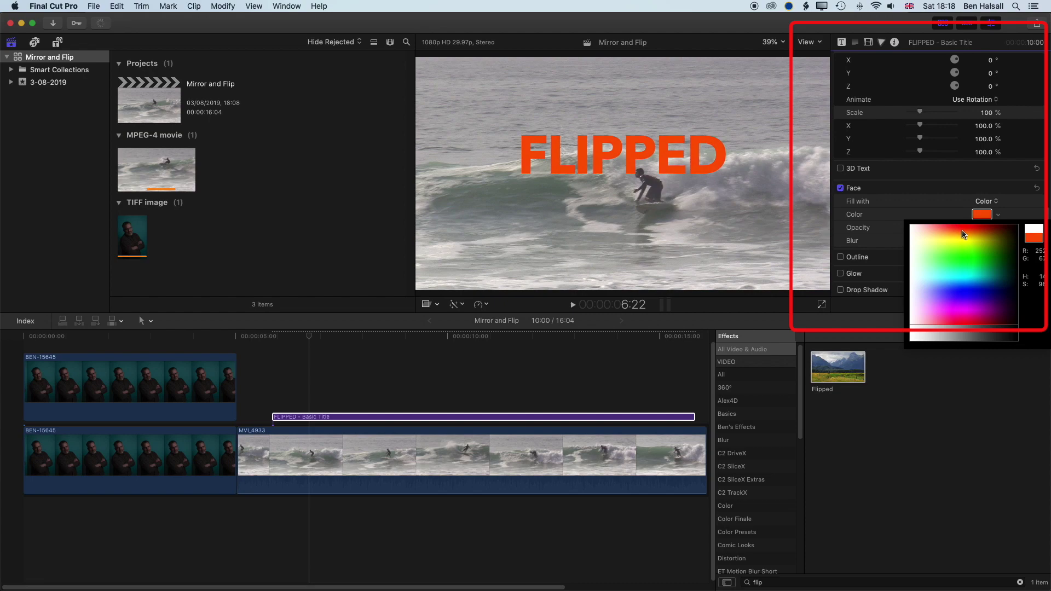
{"action": "key", "text": "Escape"}
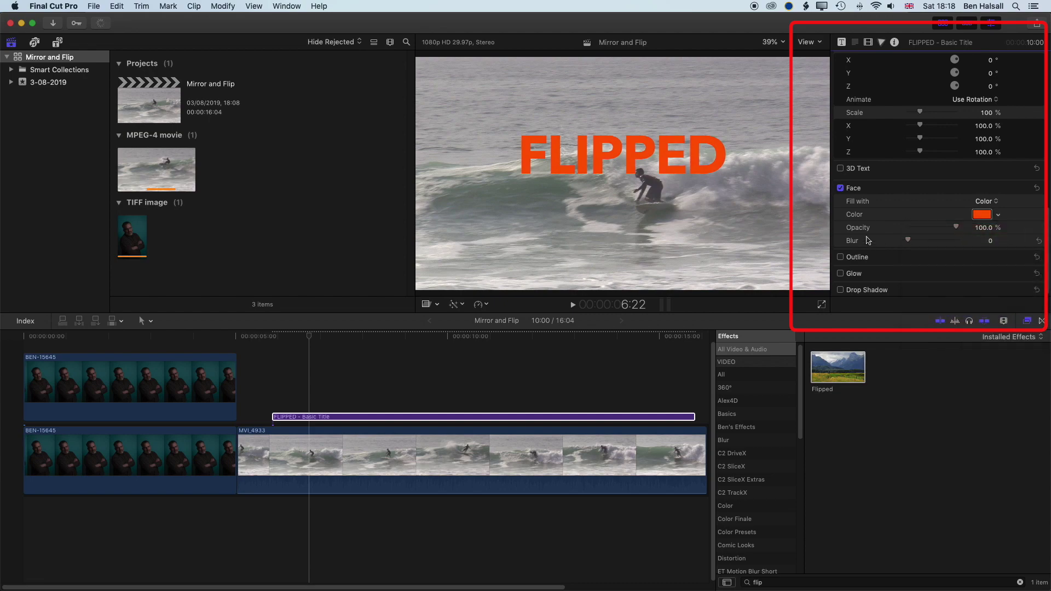
Apply the Flipped effect to the FLIPPED title clip.
{"action": "left_click_drag", "start_coordinate": [834, 367], "coordinate": [448, 418]}
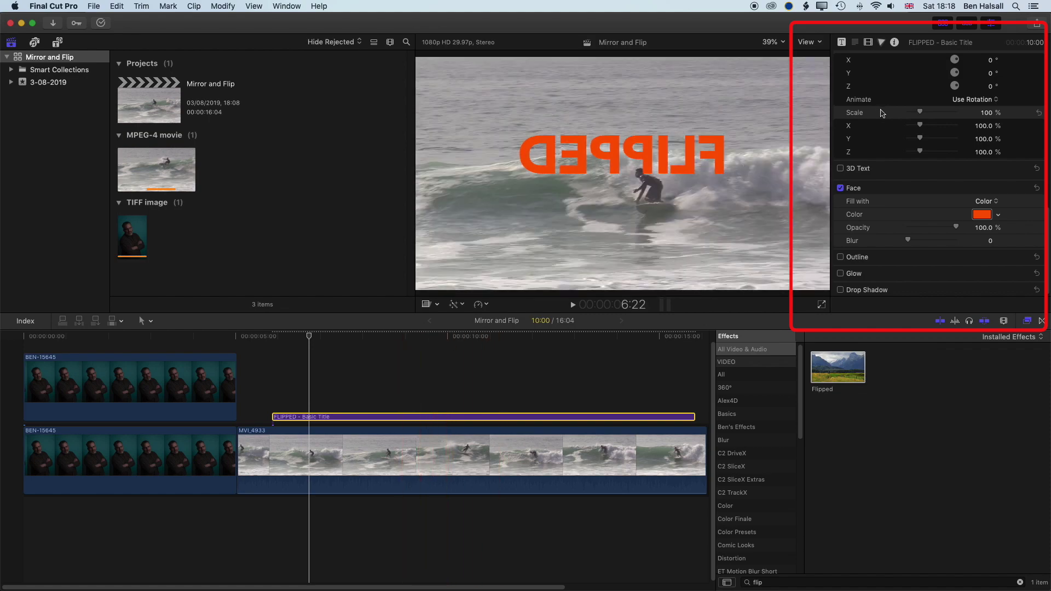
{"action": "scroll", "coordinate": [885, 112], "scroll_direction": "up", "scroll_amount": 10}
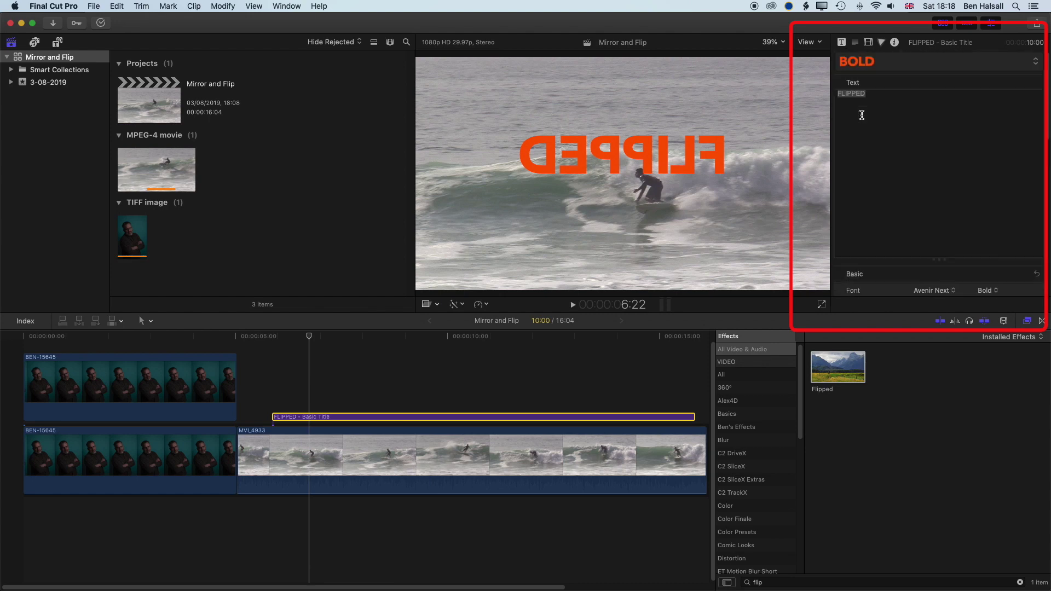
{"action": "left_click", "coordinate": [869, 43]}
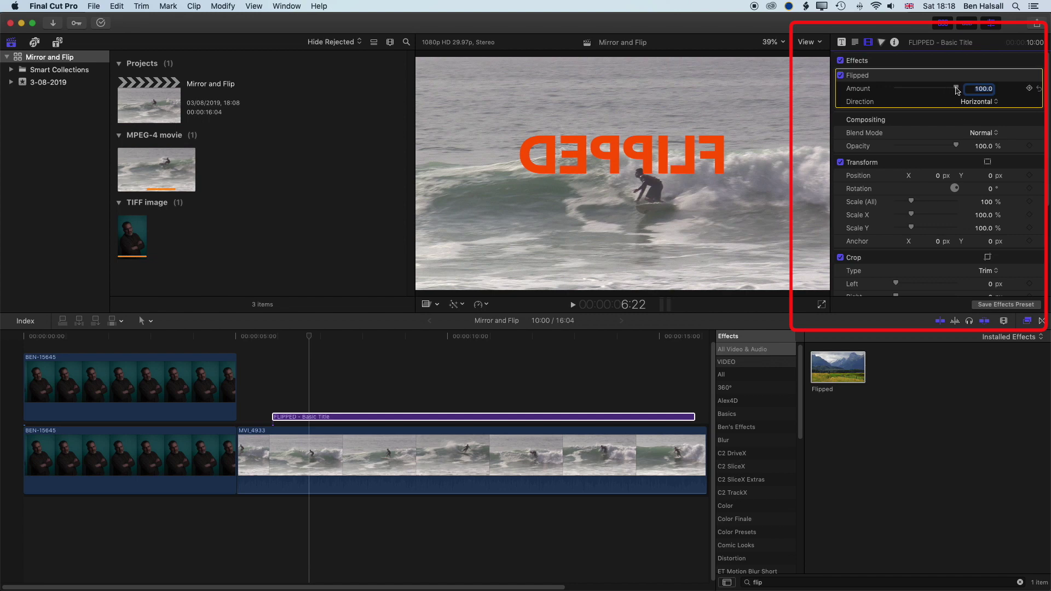
Animate Flipped Amount from 0 near 6:22 to 100 around 11:22, then play it back.
{"action": "mouse_move", "coordinate": [957, 90]}
{"action": "left_mouse_down"}
{"action": "mouse_move", "coordinate": [897, 90]}
{"action": "mouse_move", "coordinate": [960, 92]}
{"action": "left_mouse_up"}
{"action": "left_click_drag", "start_coordinate": [951, 91], "coordinate": [882, 91]}
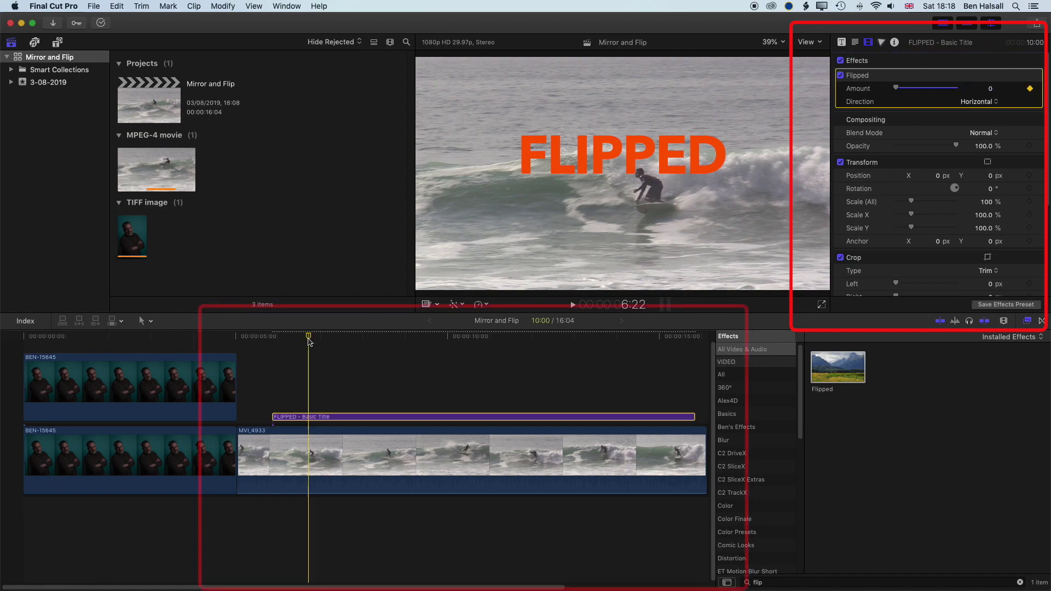
{"action": "left_click_drag", "start_coordinate": [309, 336], "coordinate": [521, 344]}
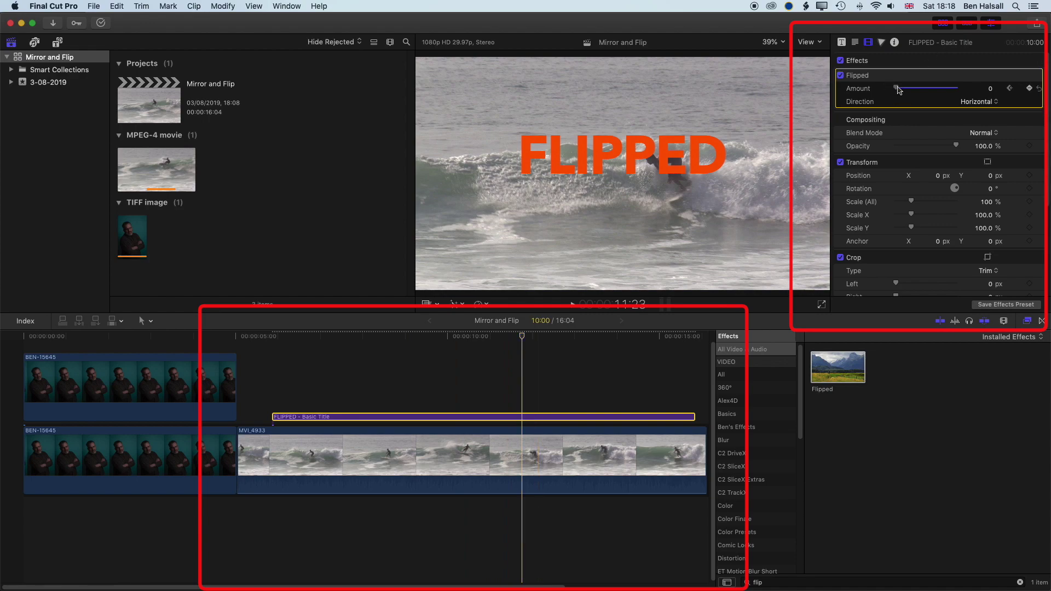
{"action": "left_click_drag", "start_coordinate": [899, 89], "coordinate": [974, 90]}
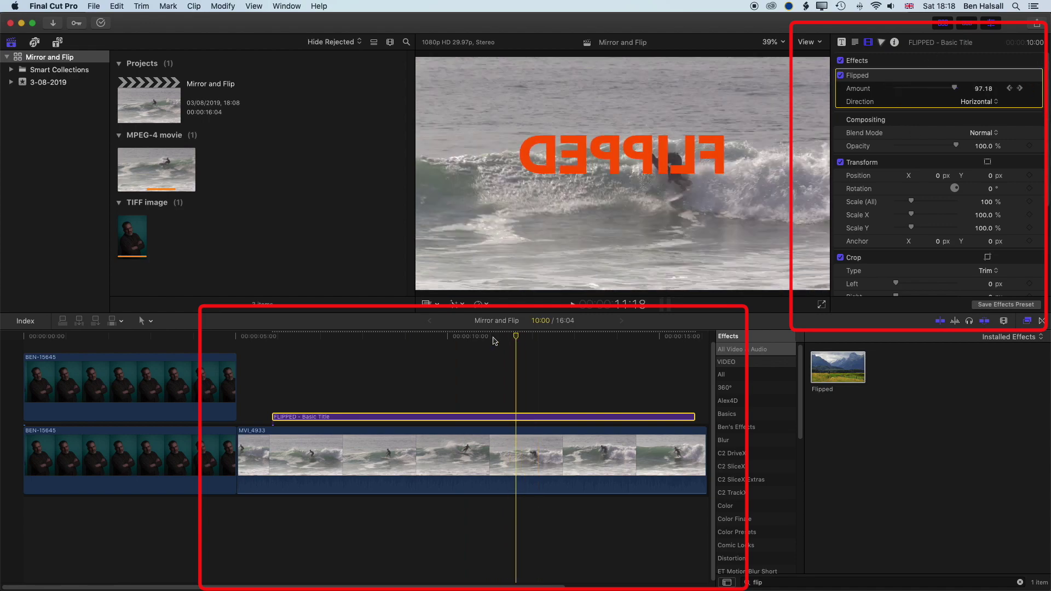
{"action": "left_click", "coordinate": [295, 337]}
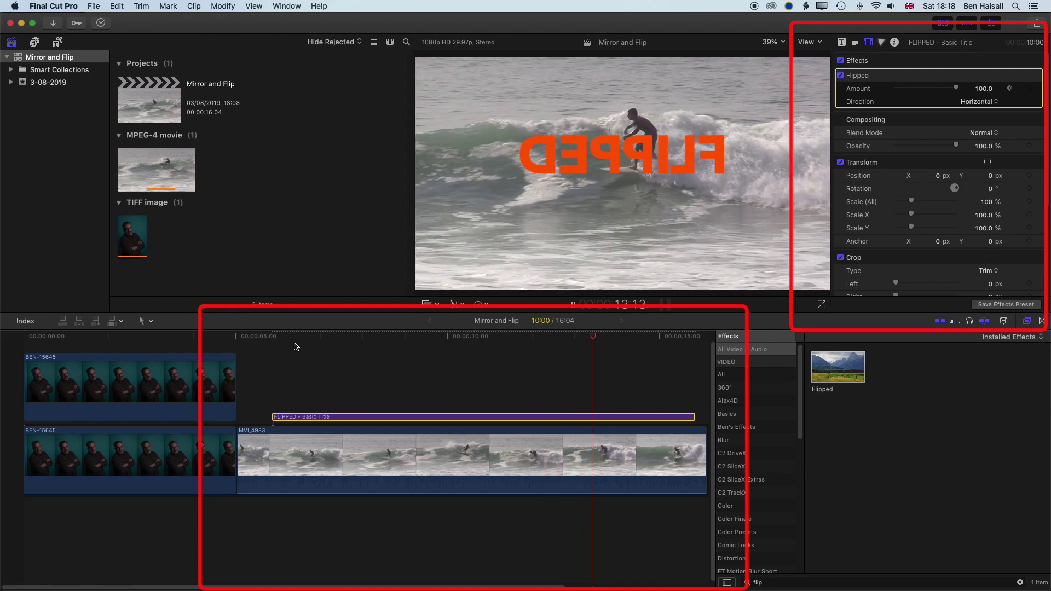
{"action": "key", "text": "space"}
{"action": "left_click", "coordinate": [978, 103]}
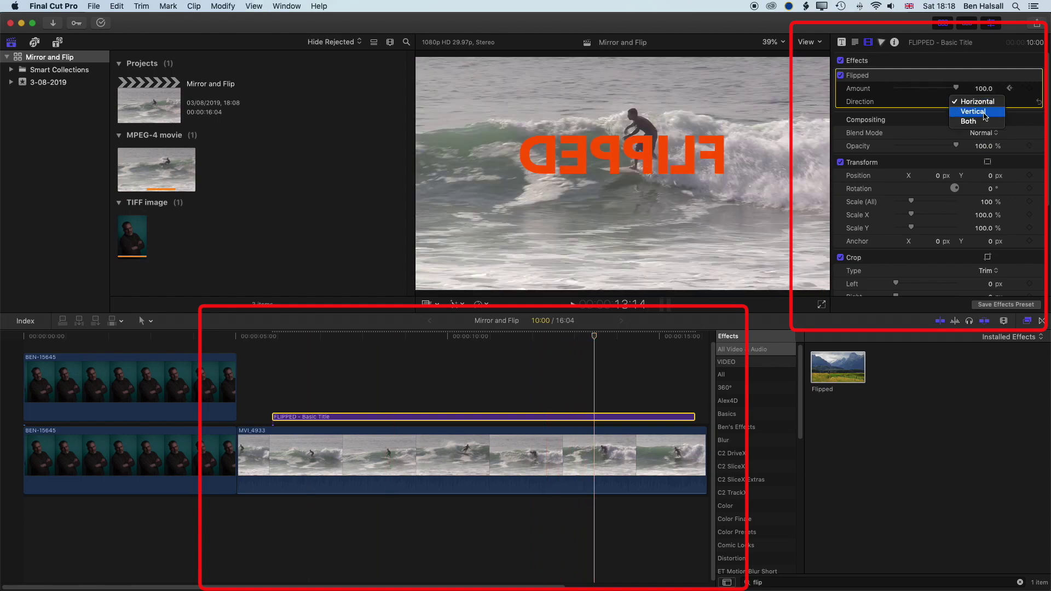
Change the Flipped Direction to Vertical, preview it, and duplicate the title onto the layer above.
{"action": "left_click", "coordinate": [973, 111]}
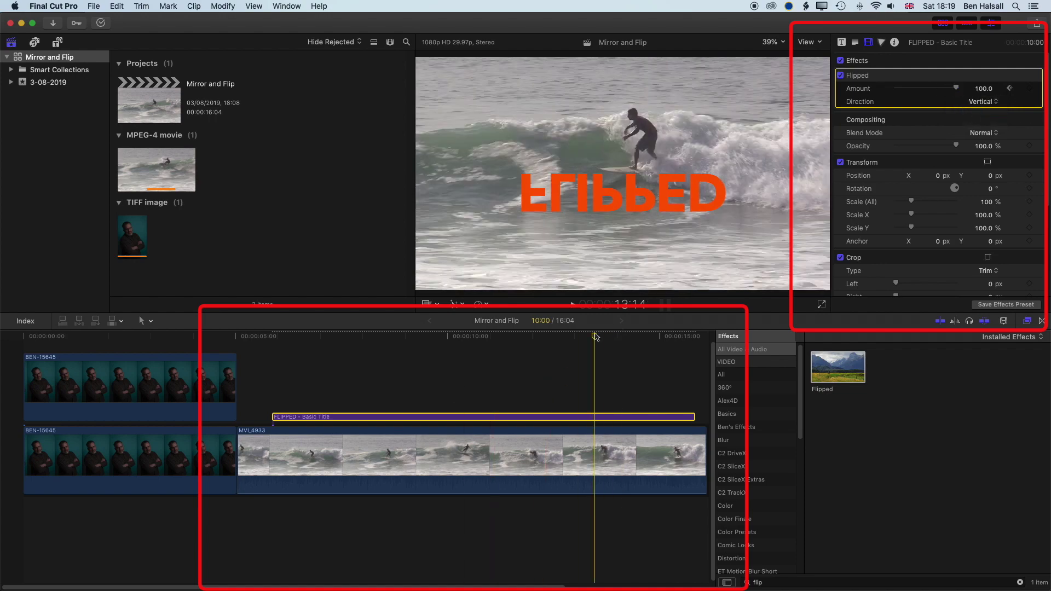
{"action": "left_click_drag", "start_coordinate": [548, 335], "coordinate": [304, 345]}
{"action": "key", "text": "space"}
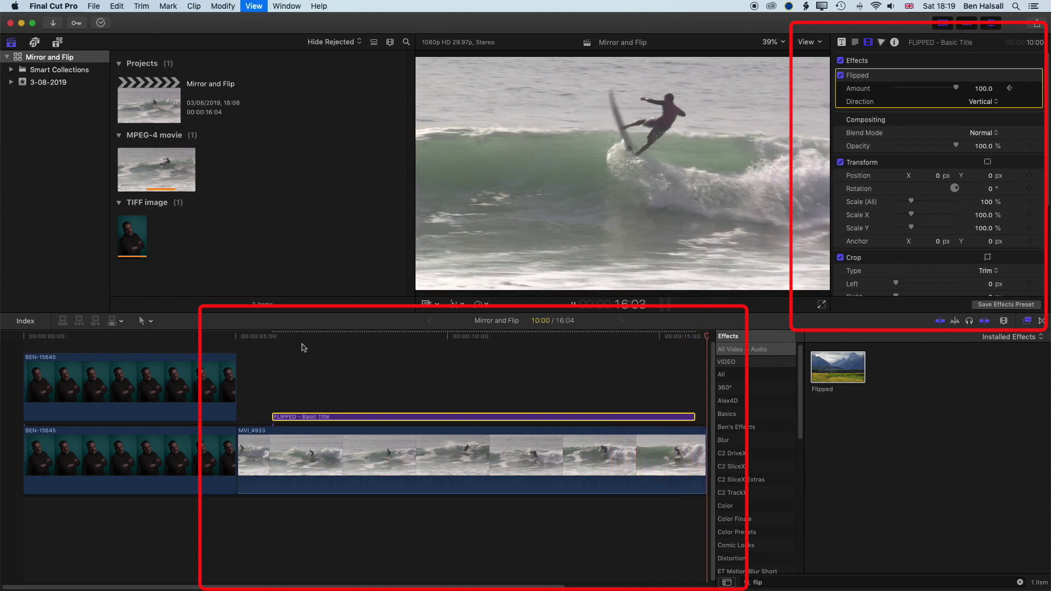
{"action": "left_click_drag", "start_coordinate": [345, 336], "coordinate": [572, 339]}
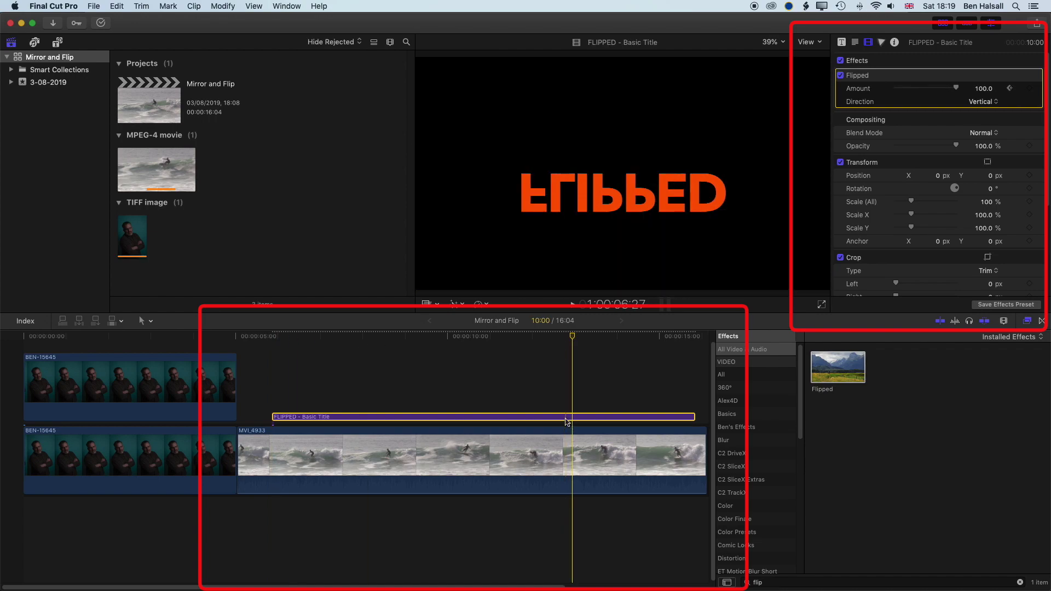
{"action": "left_click_drag", "start_coordinate": [567, 420], "coordinate": [564, 401]}
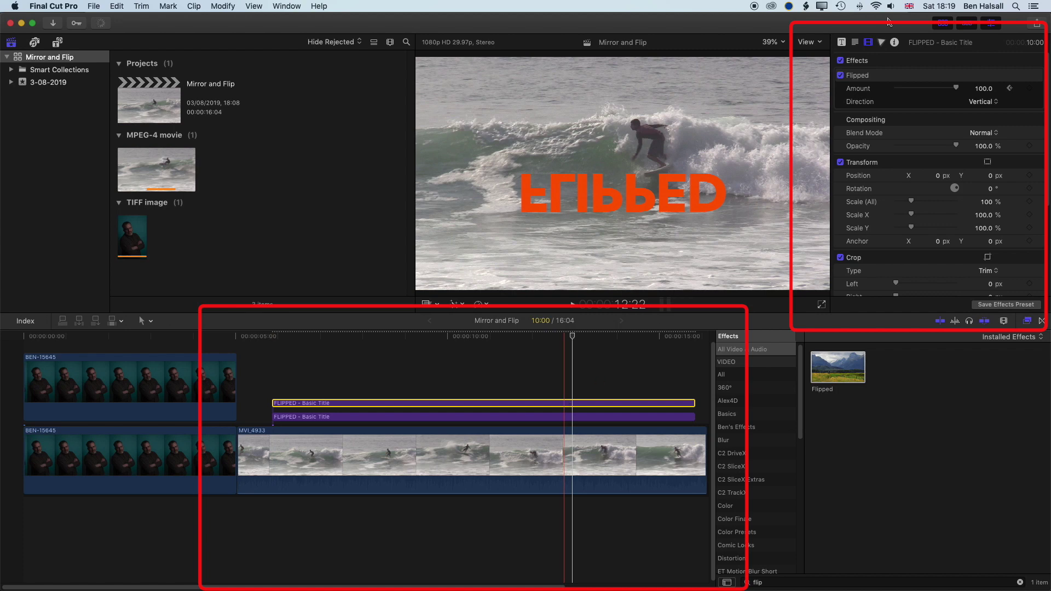
Disable Flipped on the duplicate, then select and delete both FLIPPED title clips.
{"action": "left_click", "coordinate": [842, 76]}
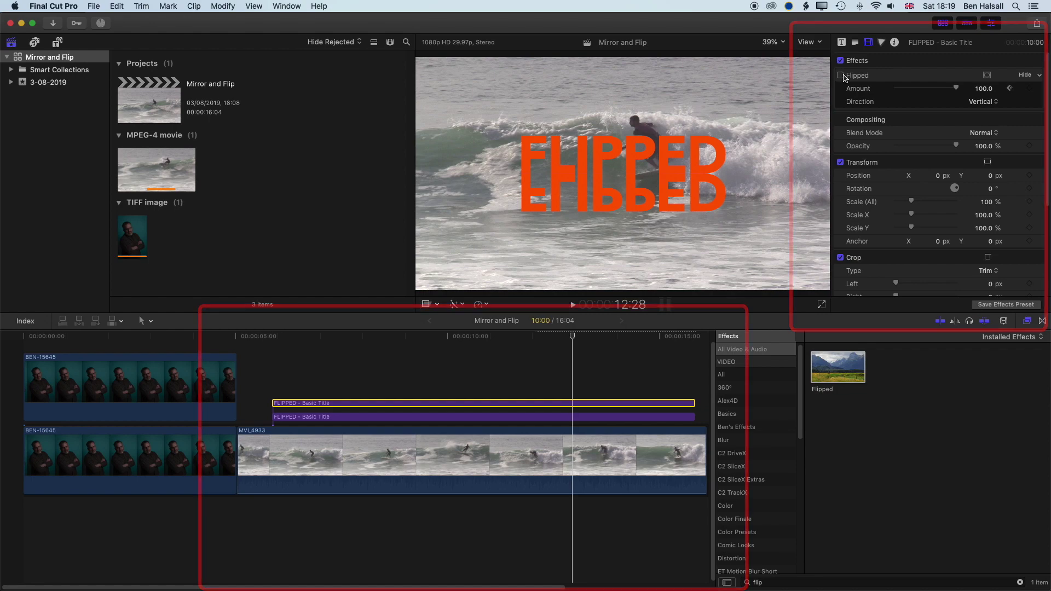
{"action": "left_click", "coordinate": [443, 378]}
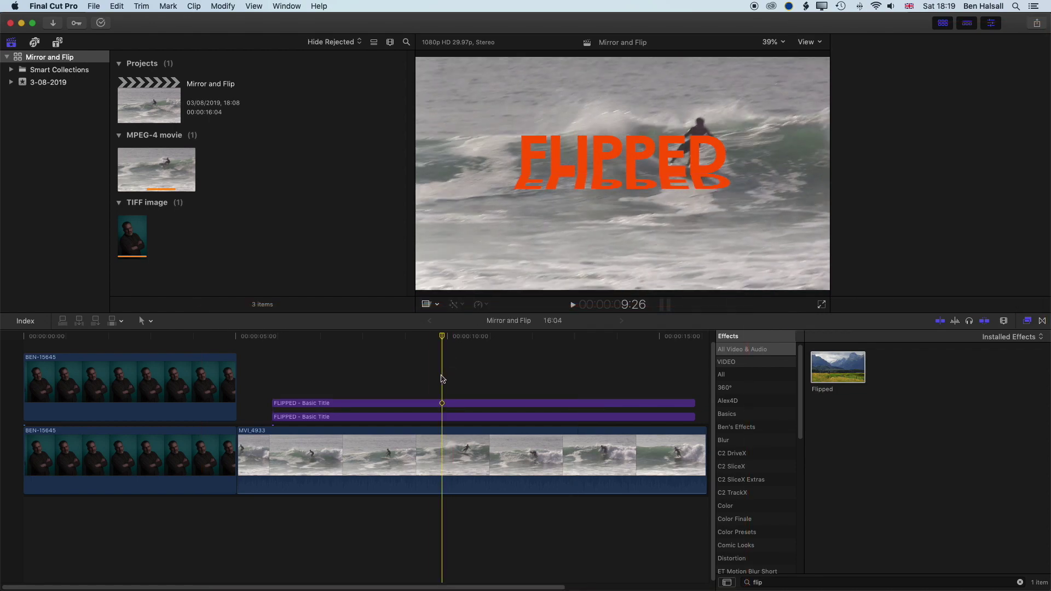
{"action": "left_click_drag", "start_coordinate": [441, 387], "coordinate": [483, 422]}
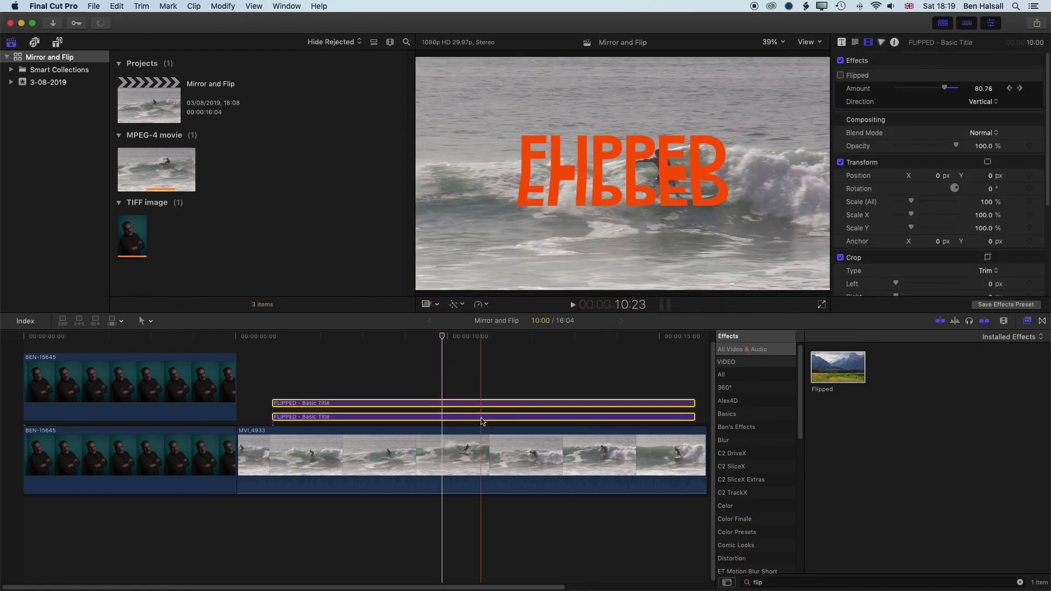
{"action": "key", "text": "Delete"}
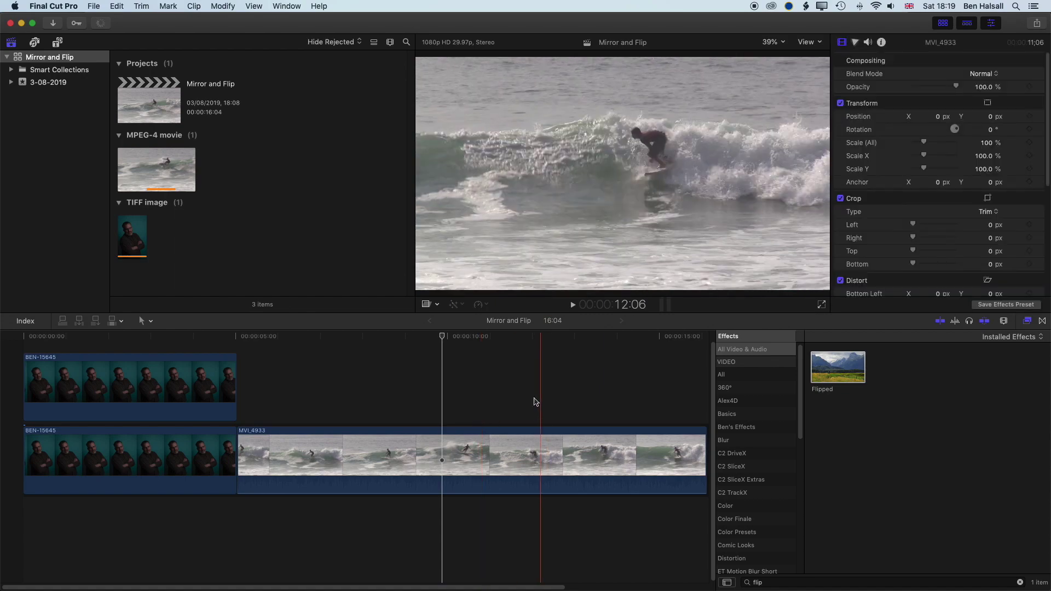
Search the Effects browser for 'mirror' and apply the Mirror effect to clip MVI_4933.
{"action": "left_click_drag", "start_coordinate": [441, 336], "coordinate": [409, 344]}
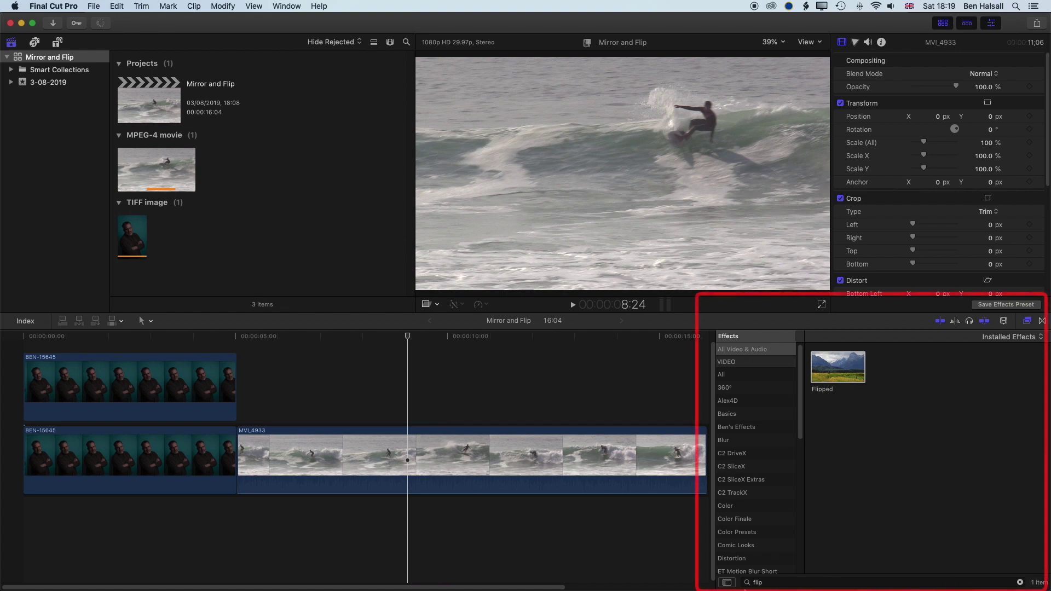
{"action": "left_click", "coordinate": [1020, 582]}
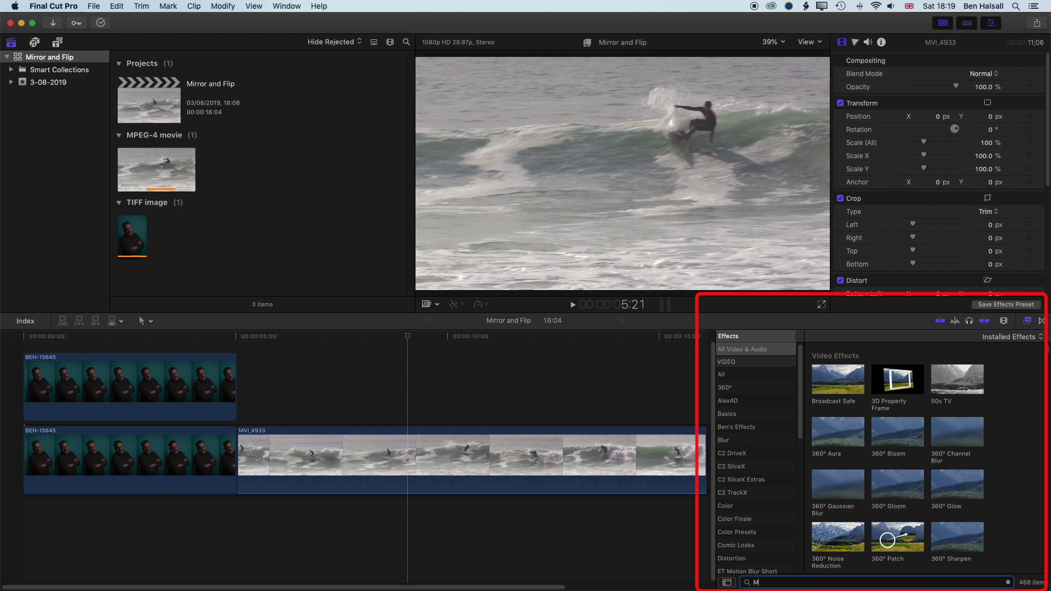
{"action": "type", "text": "MIRROr"}
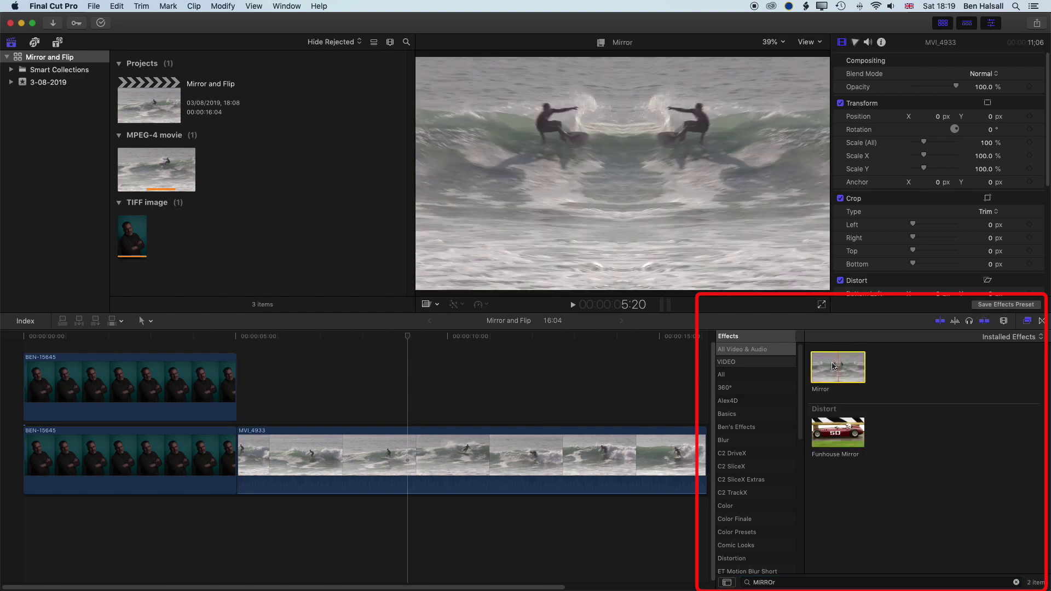
{"action": "left_click_drag", "start_coordinate": [844, 374], "coordinate": [436, 462]}
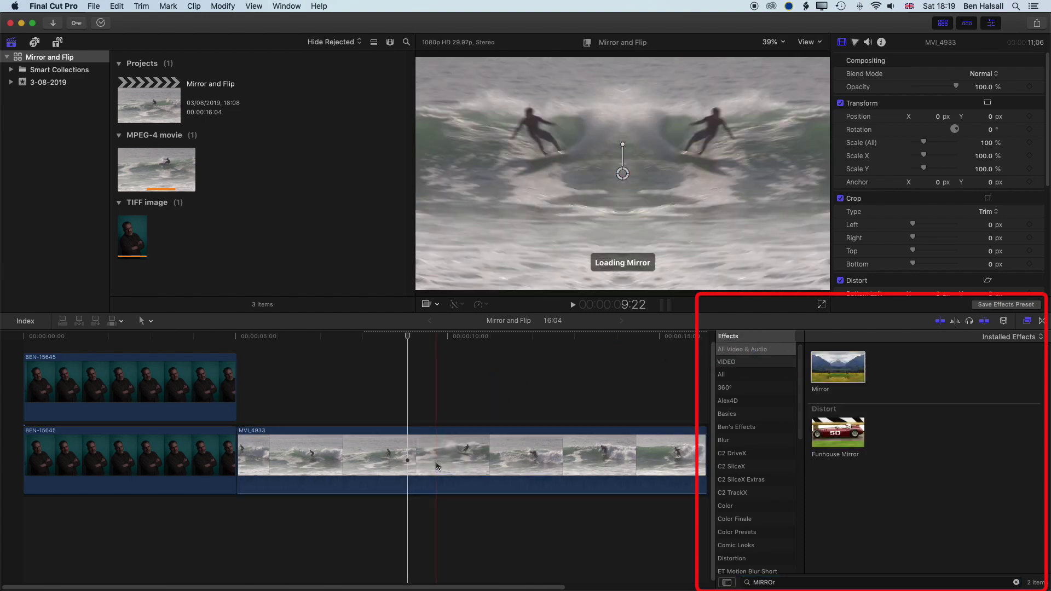
Play back the surf clip to preview the two mirrored surfers.
{"action": "left_click", "coordinate": [316, 336]}
{"action": "key", "text": "space"}
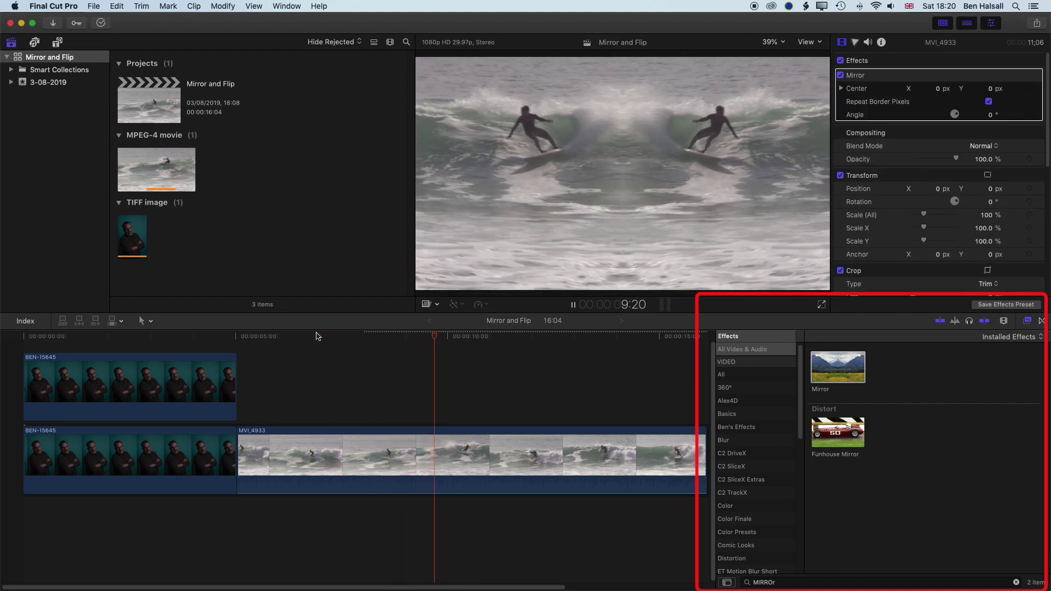
{"action": "key", "text": "space"}
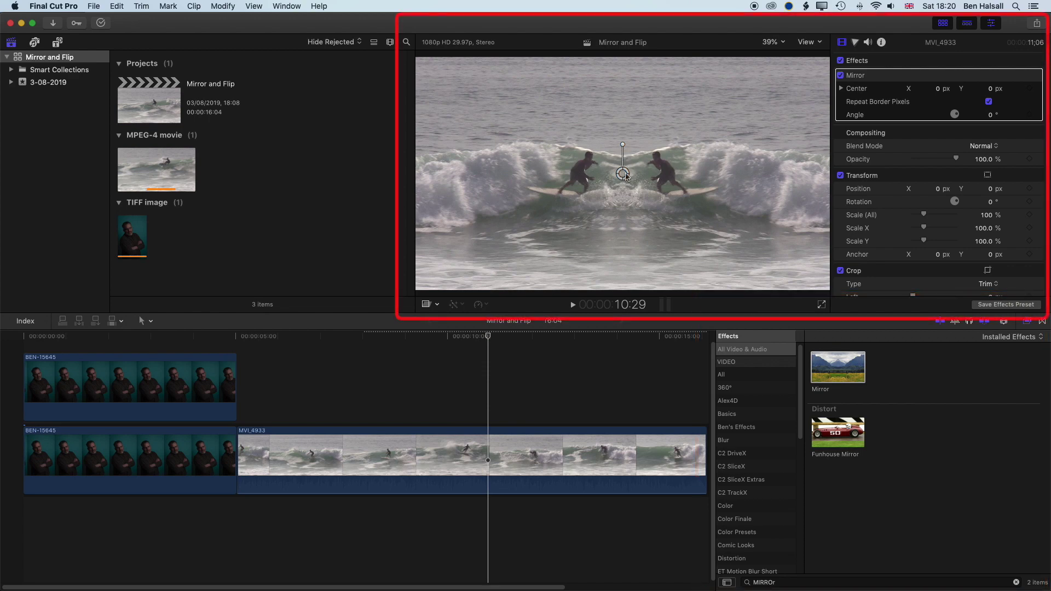
{"action": "left_click_drag", "start_coordinate": [626, 175], "coordinate": [583, 169]}
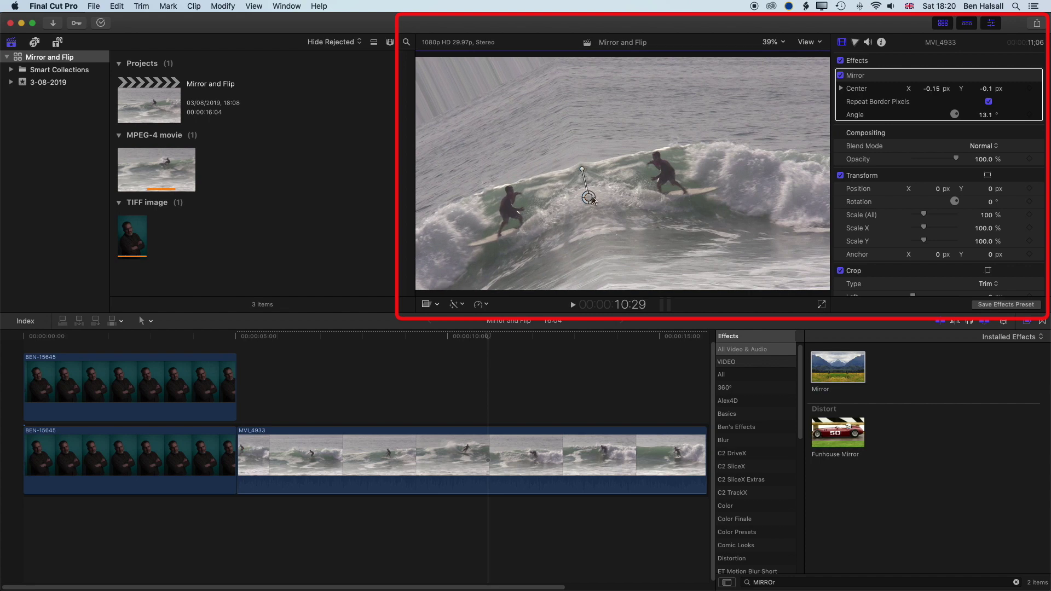
{"action": "left_click", "coordinate": [989, 102]}
{"action": "left_click", "coordinate": [989, 102]}
{"action": "left_click", "coordinate": [989, 102]}
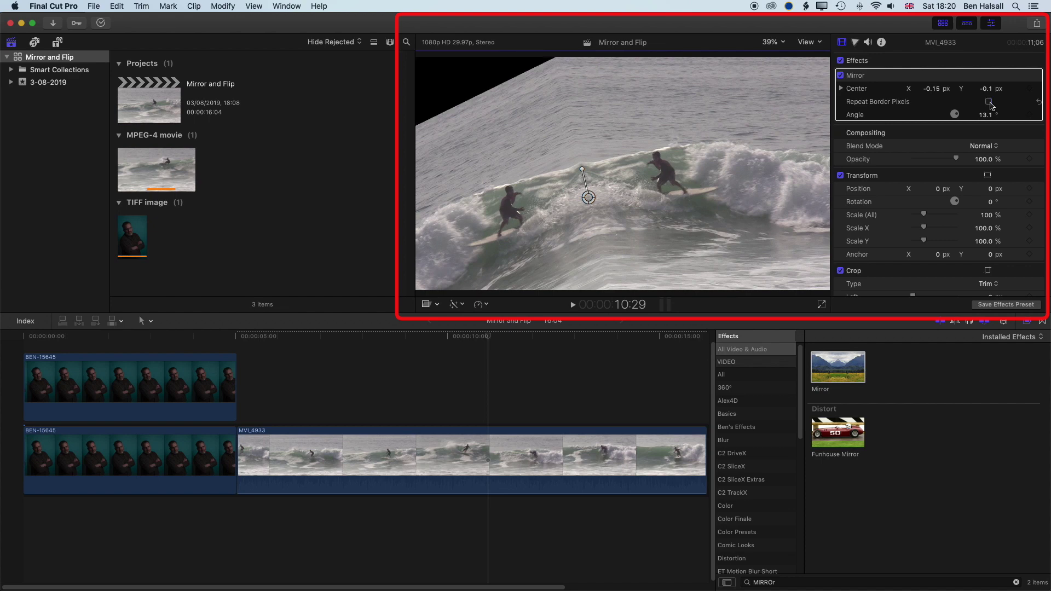
{"action": "left_click", "coordinate": [989, 103]}
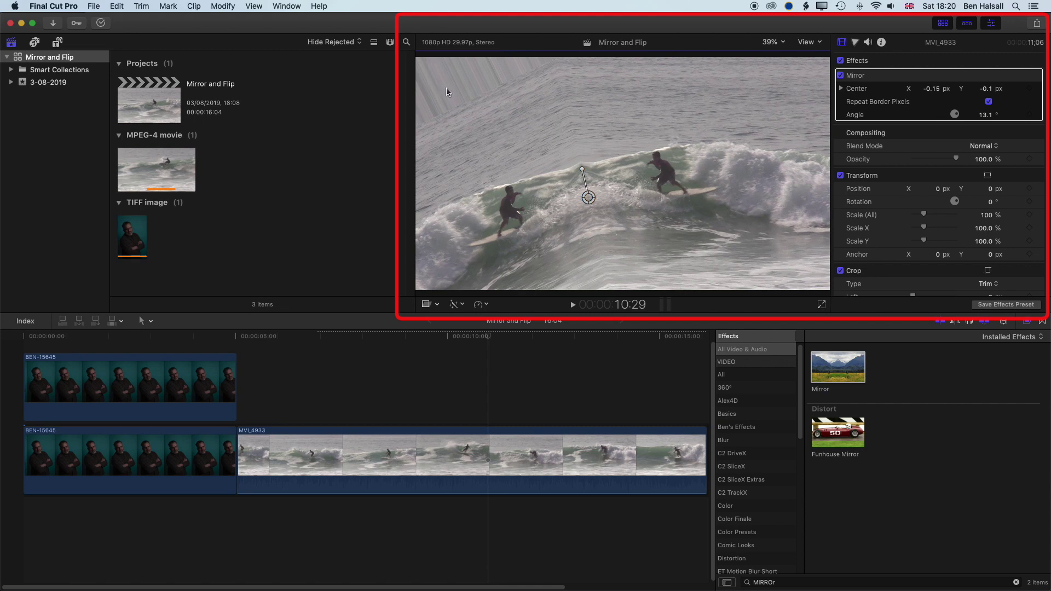
{"action": "left_click_drag", "start_coordinate": [582, 170], "coordinate": [588, 168]}
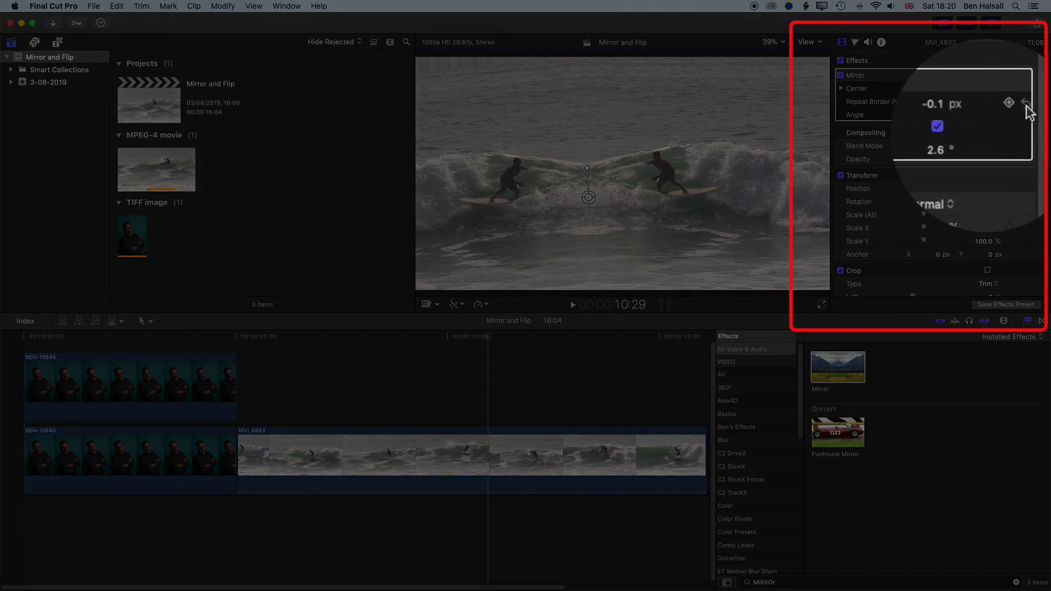
{"action": "left_click", "coordinate": [1027, 107]}
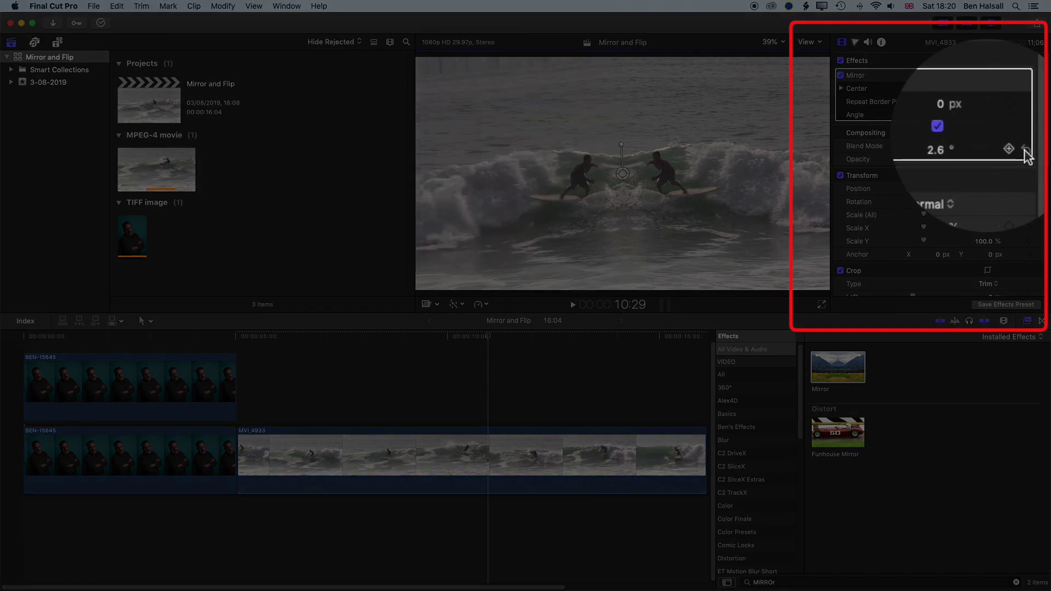
{"action": "left_click", "coordinate": [1026, 153]}
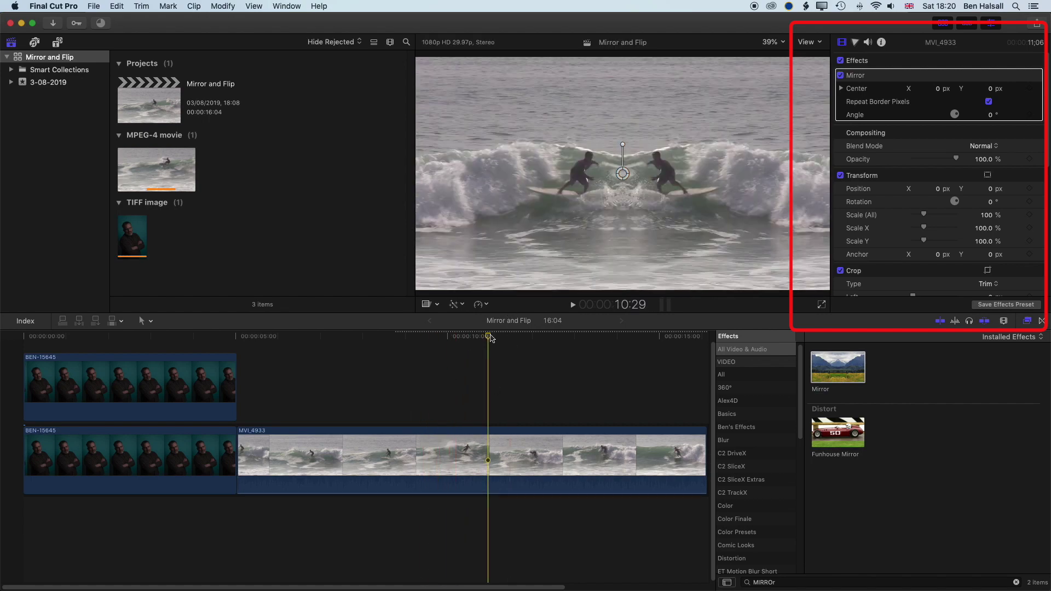
{"action": "left_click", "coordinate": [518, 340]}
{"action": "left_click", "coordinate": [484, 455]}
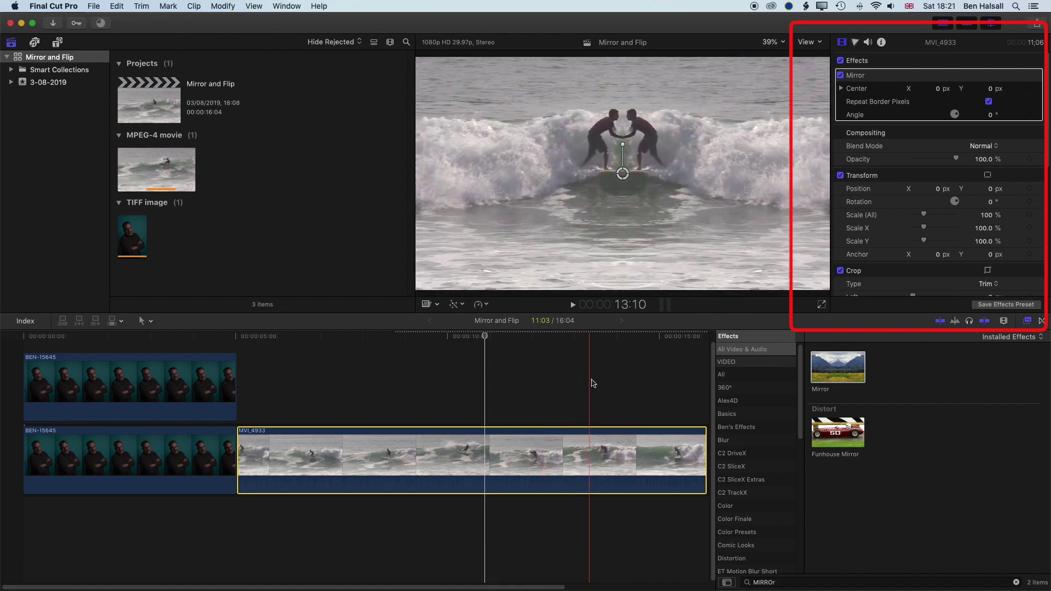
{"action": "left_click_drag", "start_coordinate": [622, 173], "coordinate": [568, 173]}
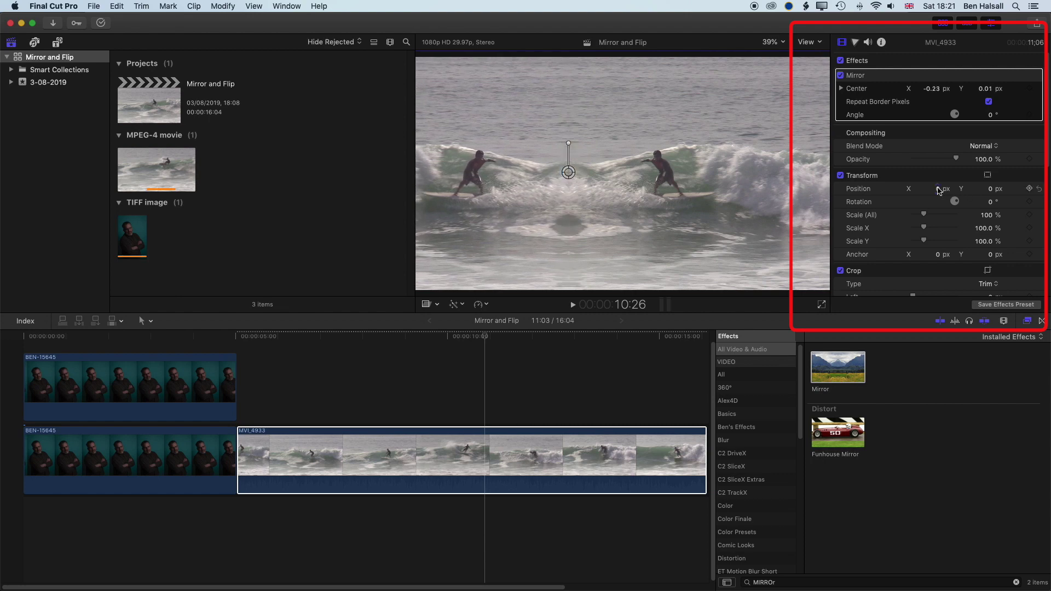
{"action": "left_click_drag", "start_coordinate": [938, 189], "coordinate": [970, 189]}
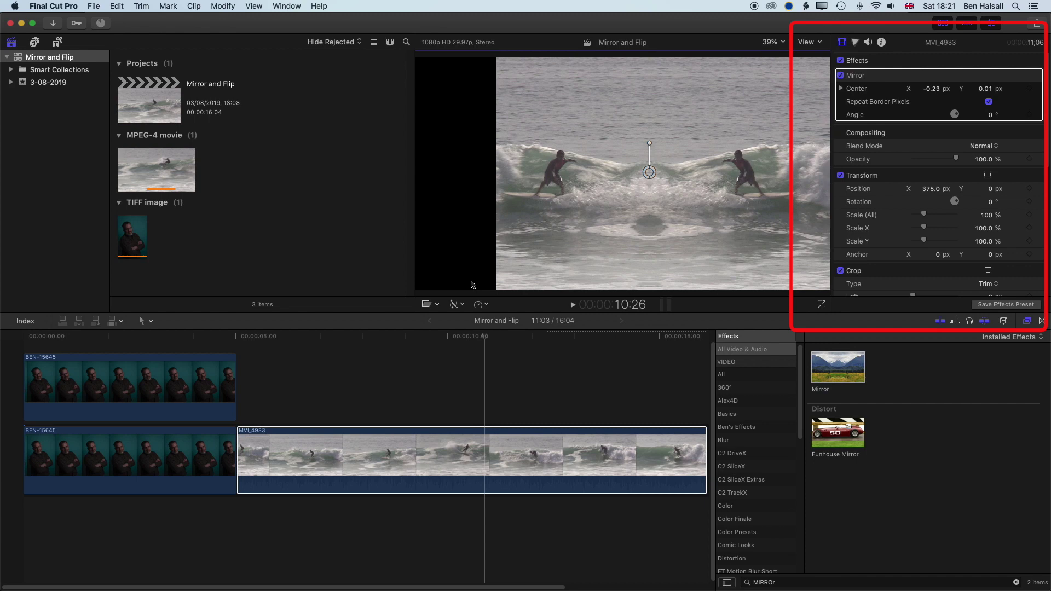
{"action": "key", "text": "super+z"}
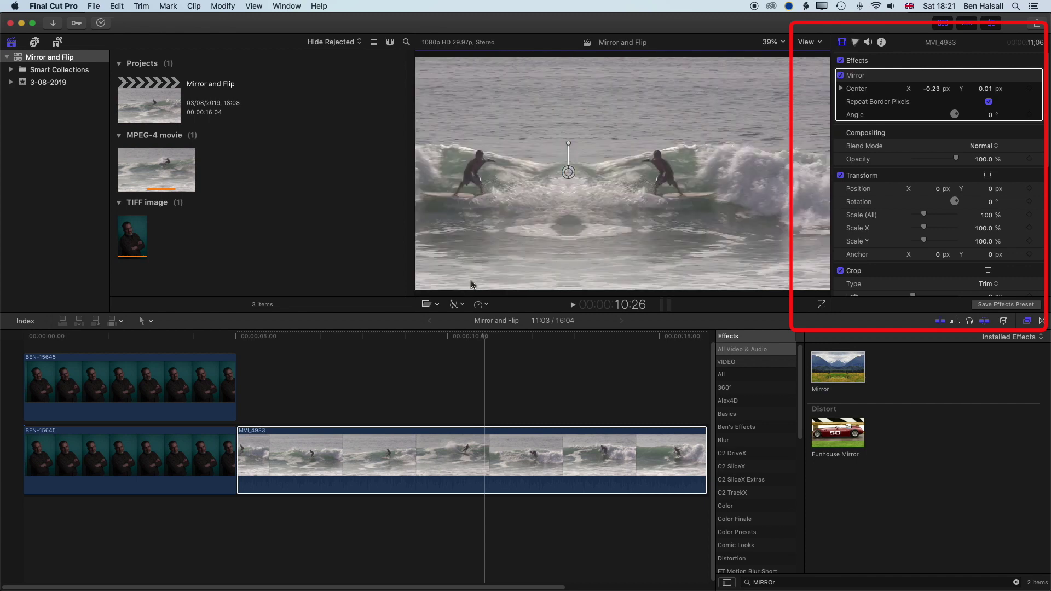
{"action": "key", "text": "super+z"}
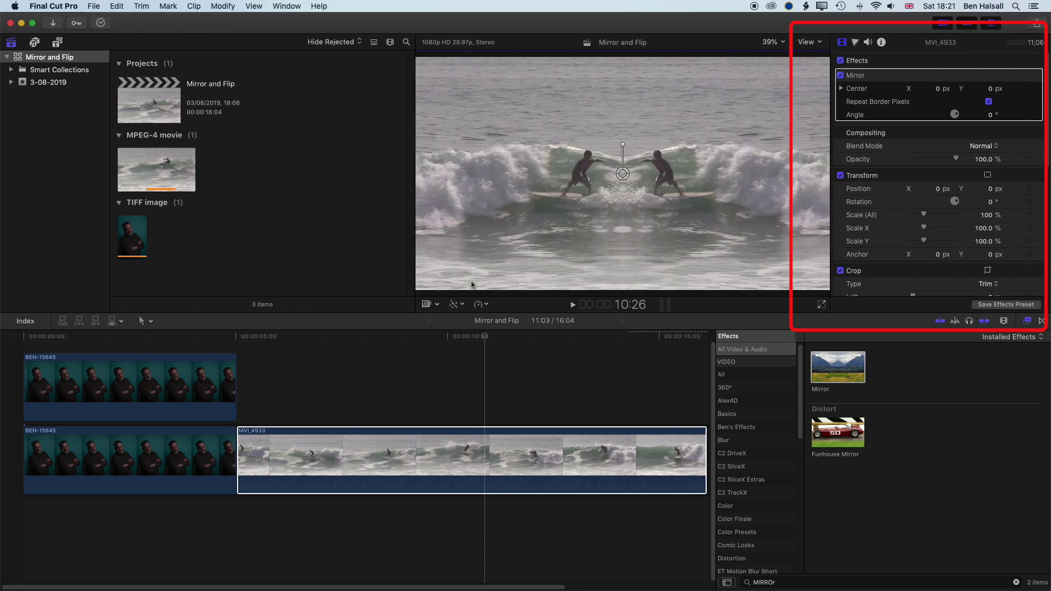
Paste a copy of clip MVI_4933 at the timeline end and select its Mirror effect.
{"action": "left_click", "coordinate": [470, 464]}
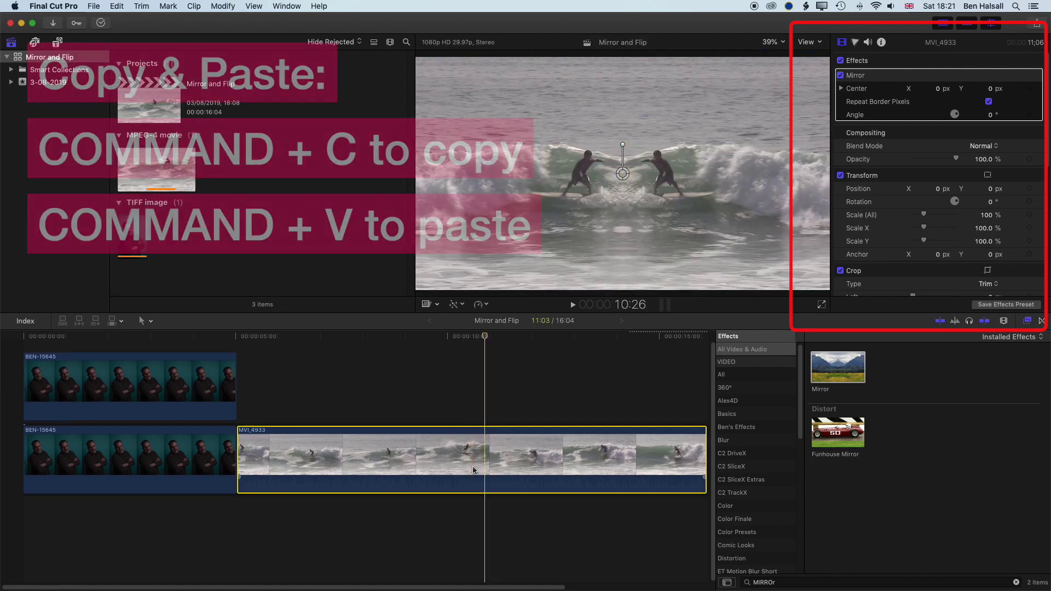
{"action": "scroll", "coordinate": [470, 464], "scroll_direction": "right", "scroll_amount": 5}
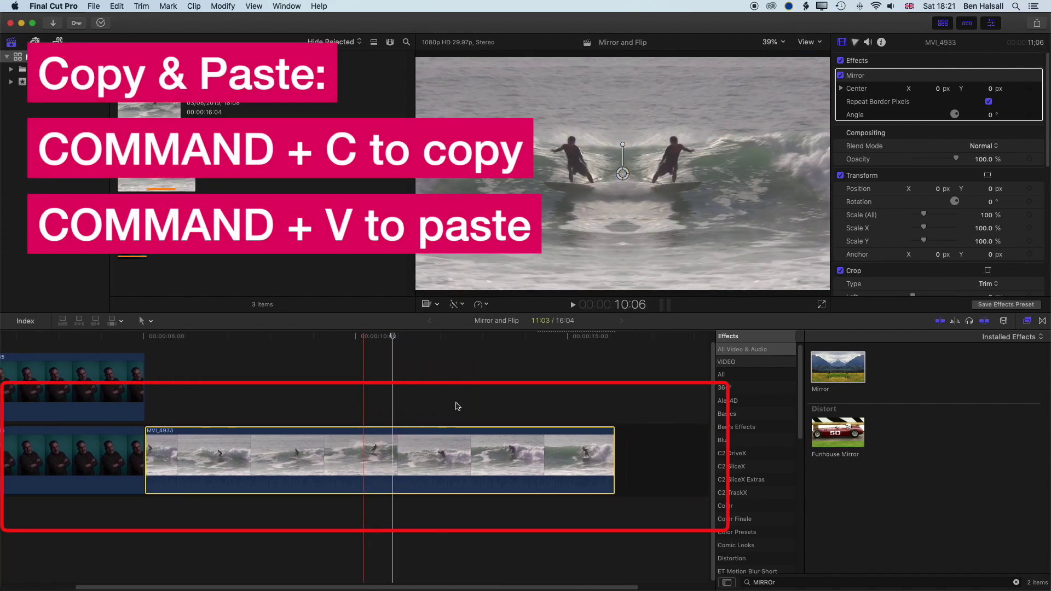
{"action": "left_click", "coordinate": [585, 338]}
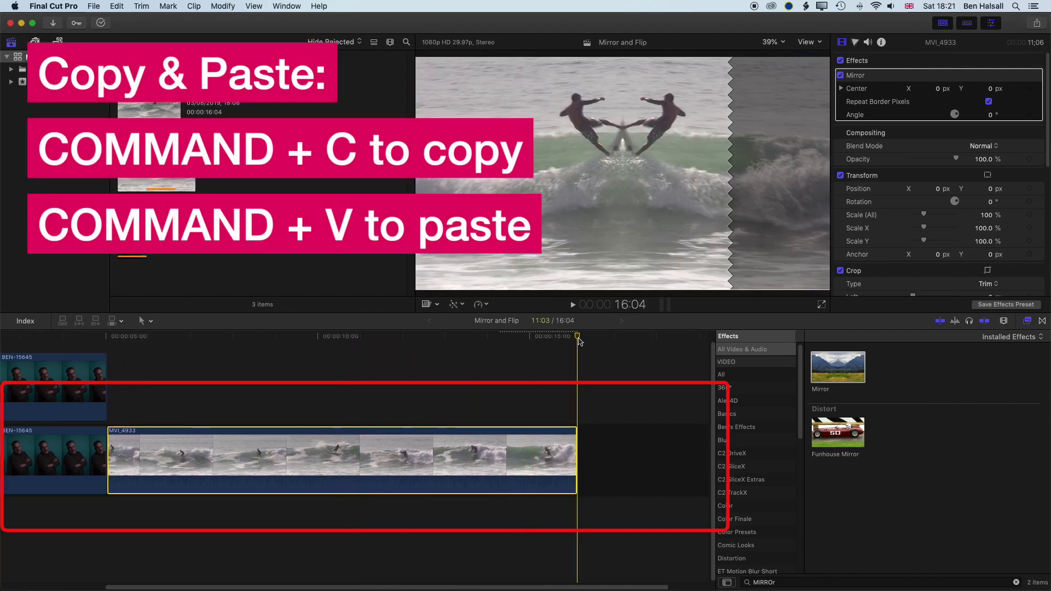
{"action": "key", "text": "super+v"}
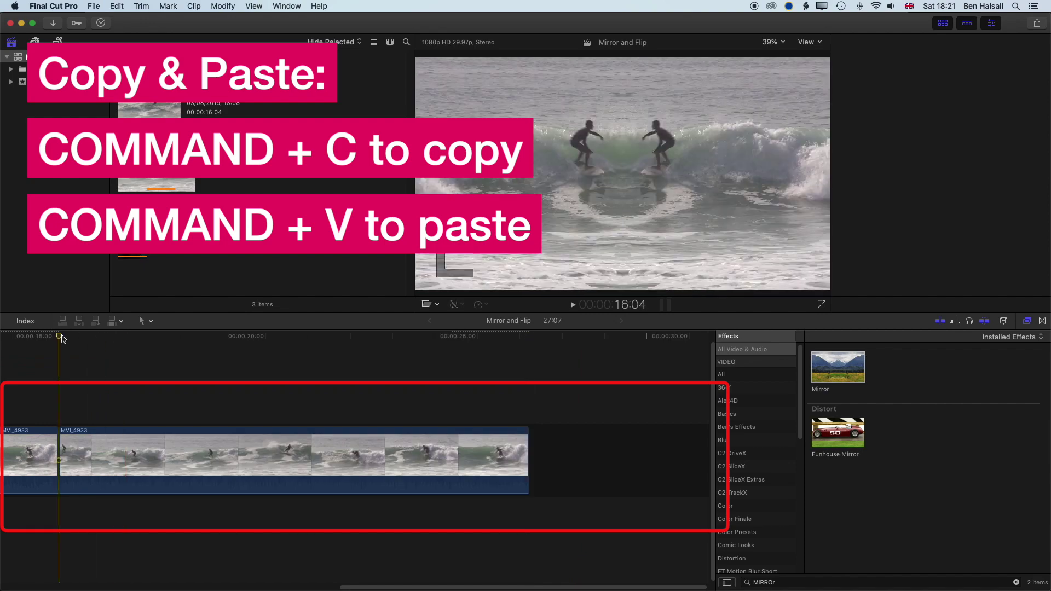
{"action": "left_click", "coordinate": [92, 439]}
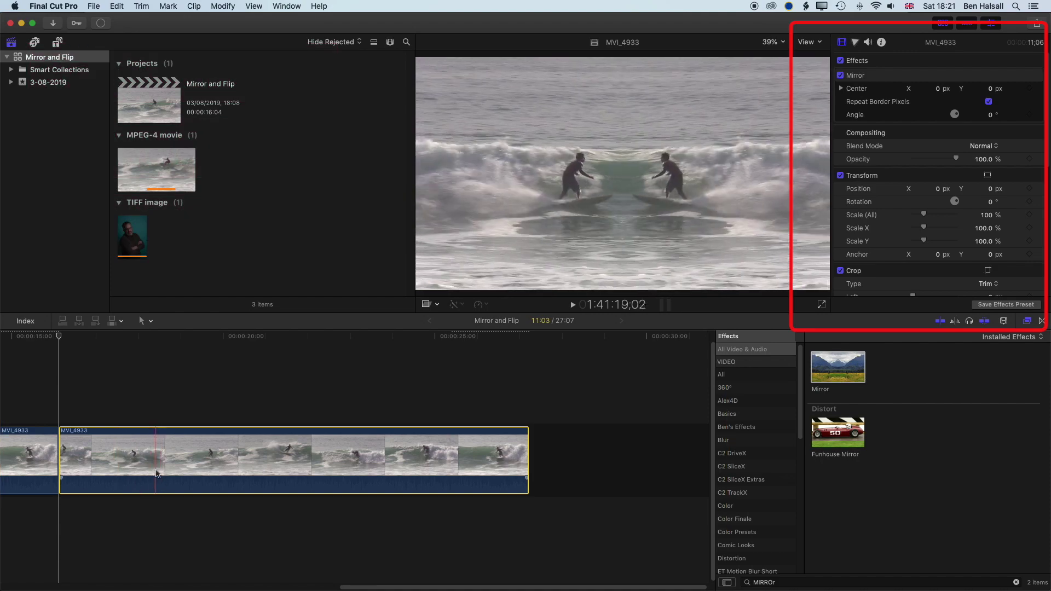
{"action": "left_click", "coordinate": [876, 79]}
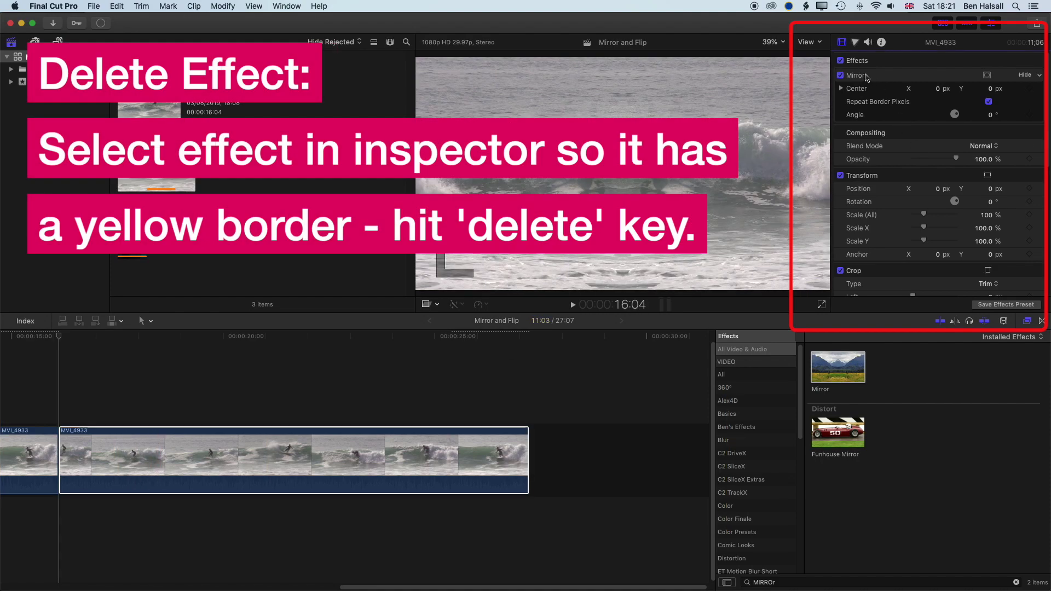
Delete the copy's Mirror effect and duplicate that plain clip onto a layer above it.
{"action": "key", "text": "BackSpace"}
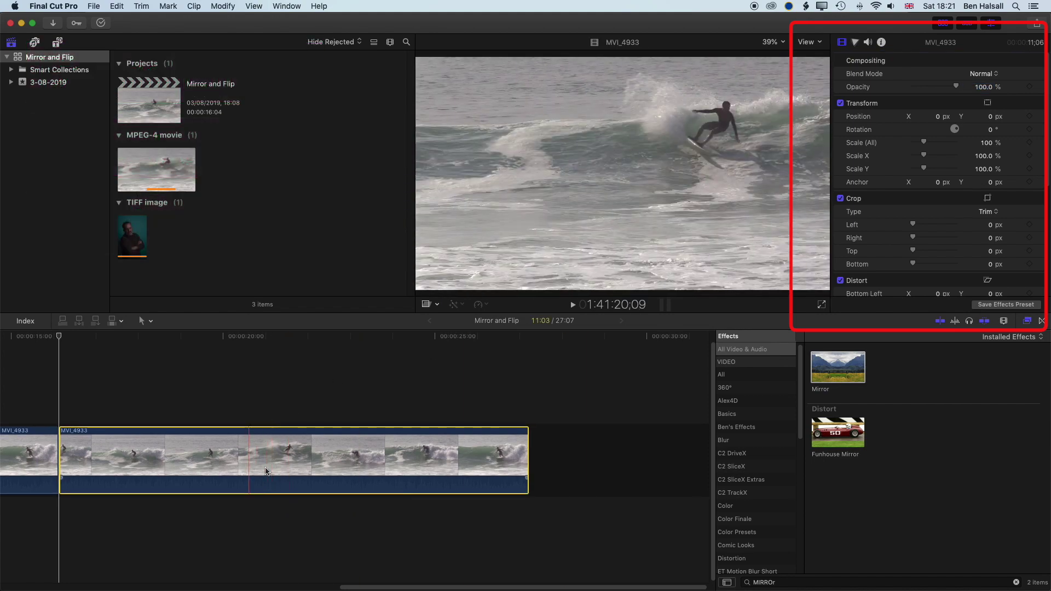
{"action": "left_click", "coordinate": [272, 463]}
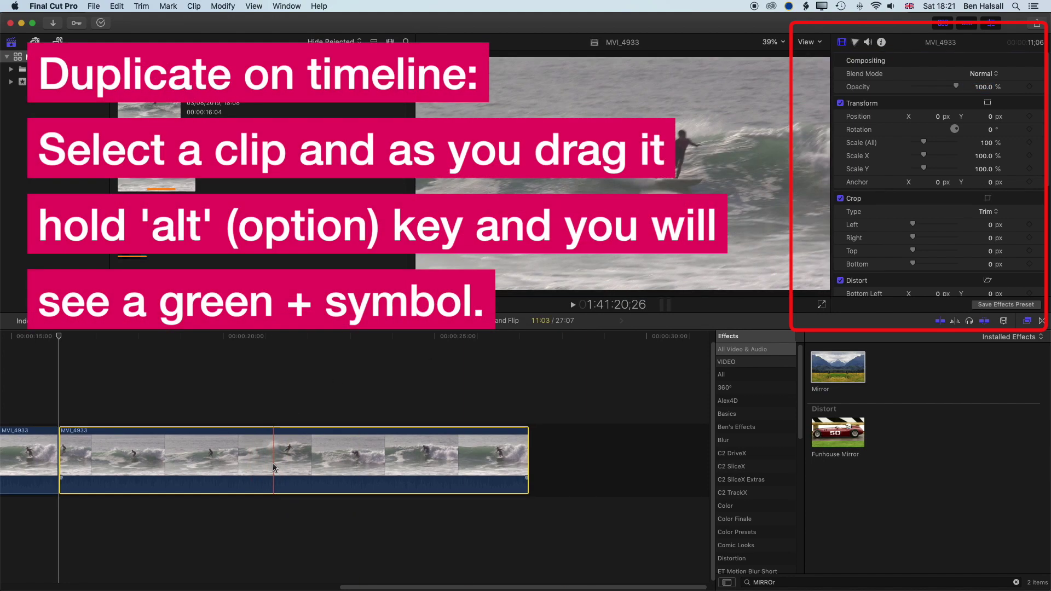
{"action": "left_click_drag", "start_coordinate": [272, 464], "coordinate": [275, 389]}
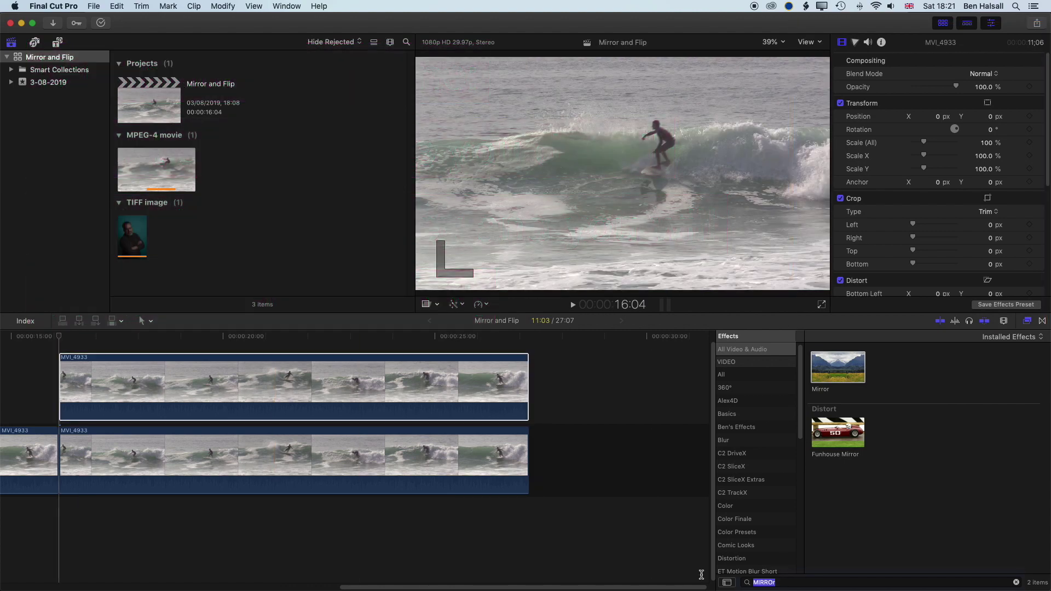
Apply the Flipped effect (Amount 100, Horizontal) to the upper surf clip.
{"action": "left_click", "coordinate": [766, 583]}
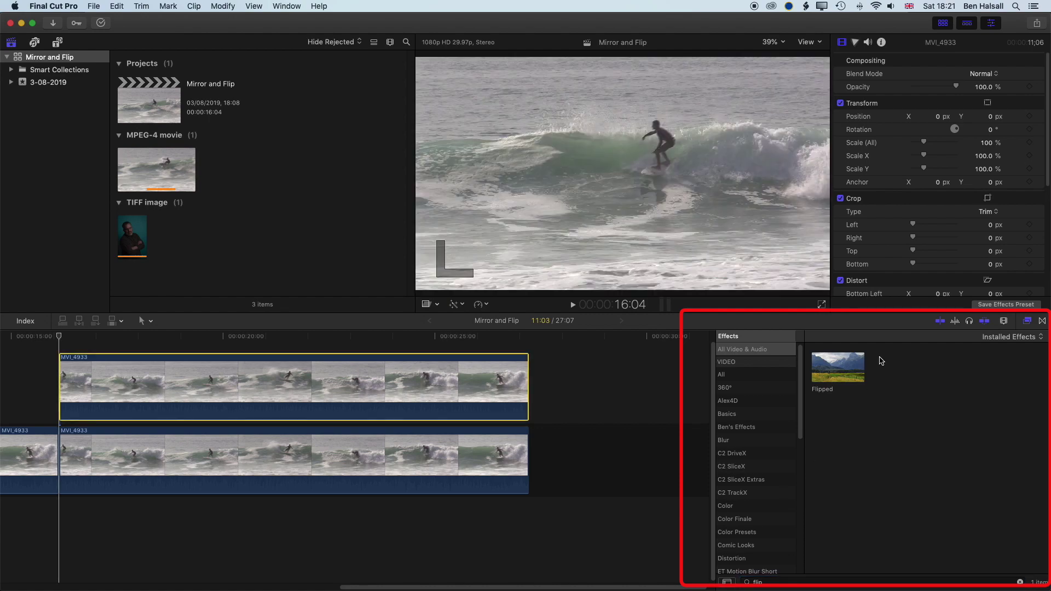
{"action": "left_click", "coordinate": [840, 371]}
{"action": "left_click_drag", "start_coordinate": [842, 372], "coordinate": [356, 398]}
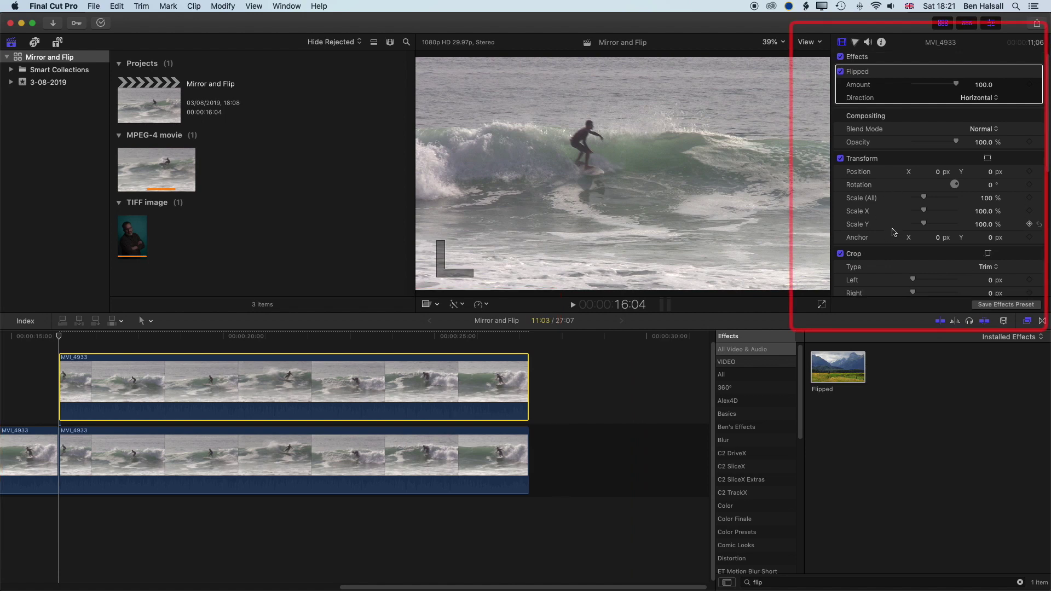
{"action": "scroll", "coordinate": [920, 206], "scroll_direction": "down", "scroll_amount": 3}
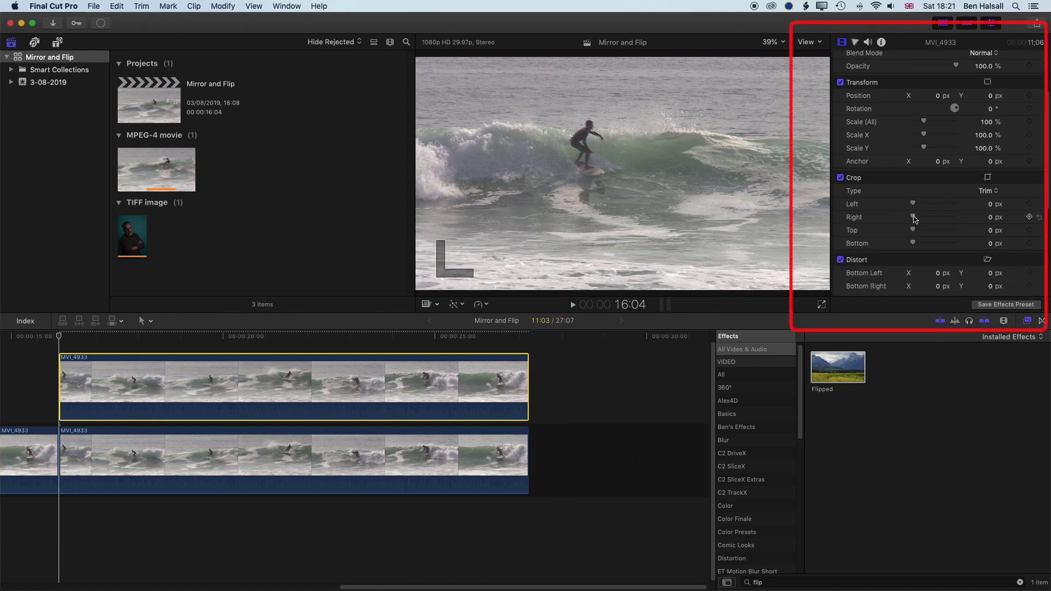
Crop 600 px off the right side of the flipped upper clip.
{"action": "left_click_drag", "start_coordinate": [912, 218], "coordinate": [929, 219]}
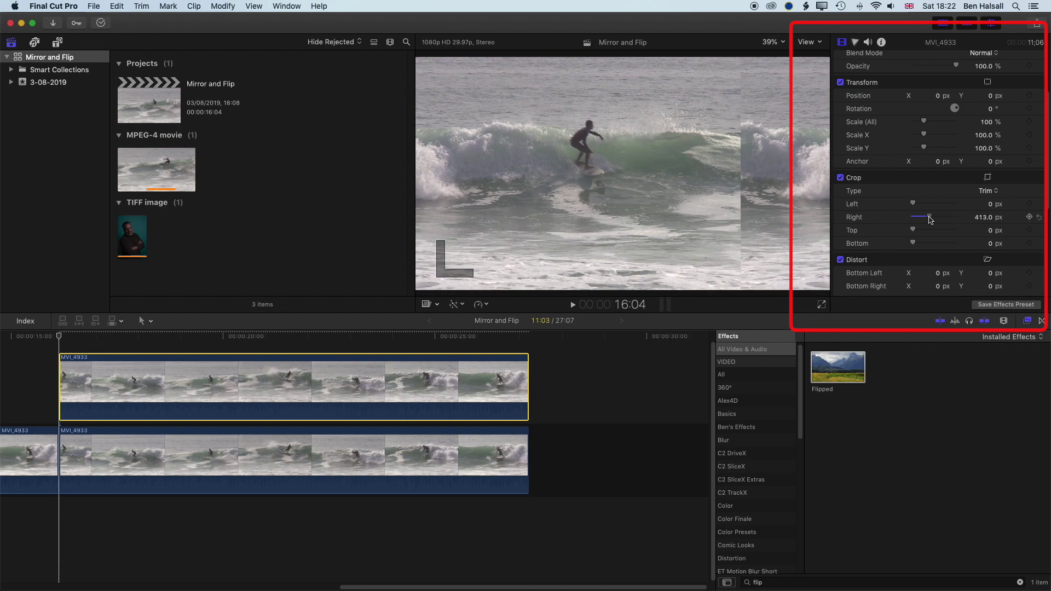
{"action": "left_click", "coordinate": [984, 219]}
{"action": "type", "text": "600"}
{"action": "key", "text": "Return"}
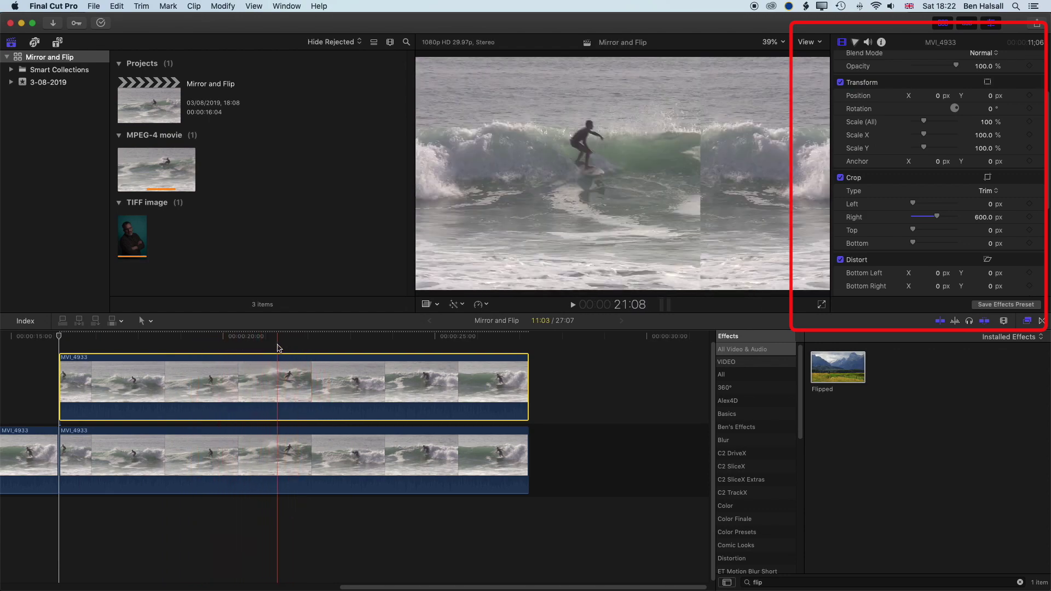
Set the lower surf clip's Left crop to 600 px.
{"action": "left_click", "coordinate": [307, 466]}
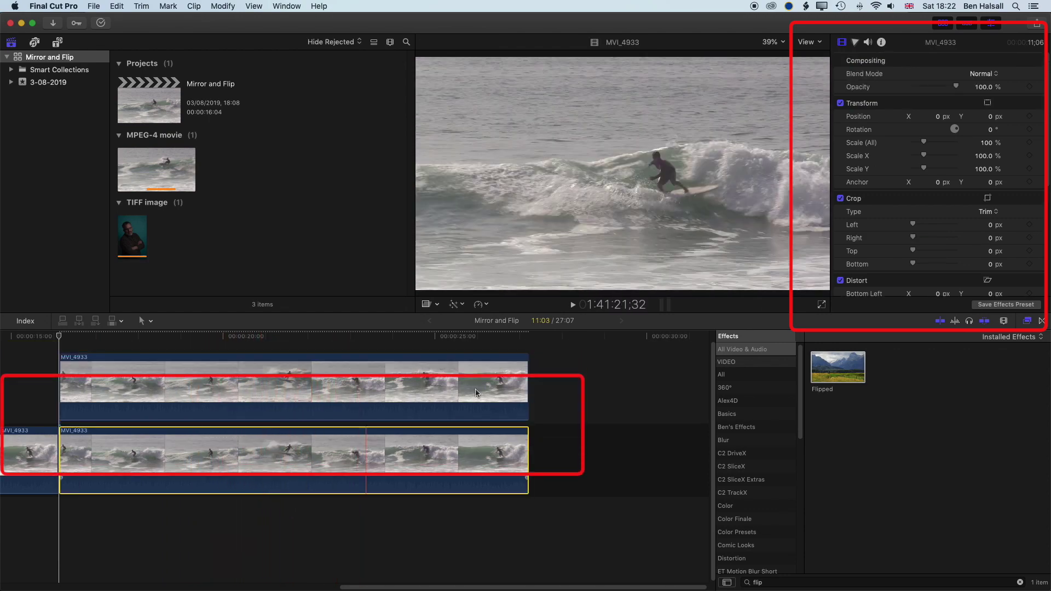
{"action": "left_click", "coordinate": [991, 225]}
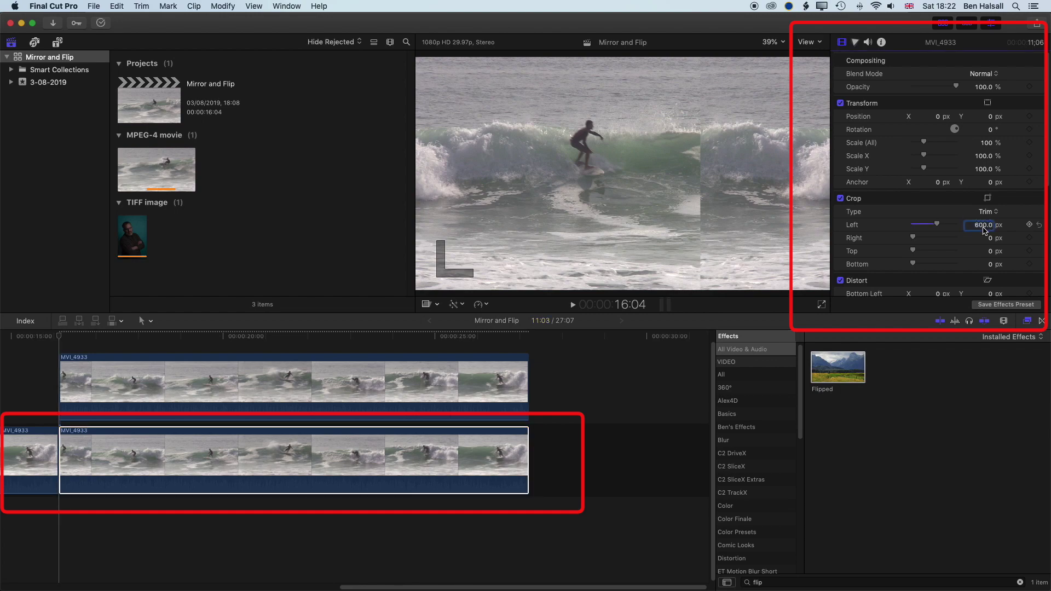
{"action": "left_click", "coordinate": [370, 387]}
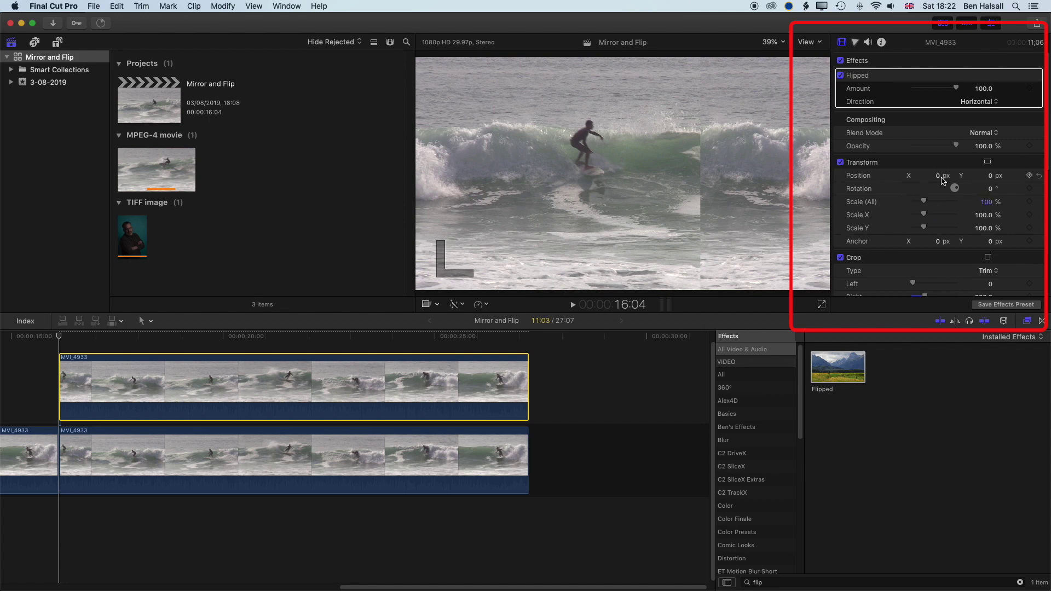
Set the upper clip's Position X to -398.7 px and the lower clip's to 320.7 px.
{"action": "mouse_move", "coordinate": [940, 179]}
{"action": "left_mouse_down"}
{"action": "mouse_move", "coordinate": [878, 180]}
{"action": "mouse_move", "coordinate": [929, 176]}
{"action": "left_mouse_up"}
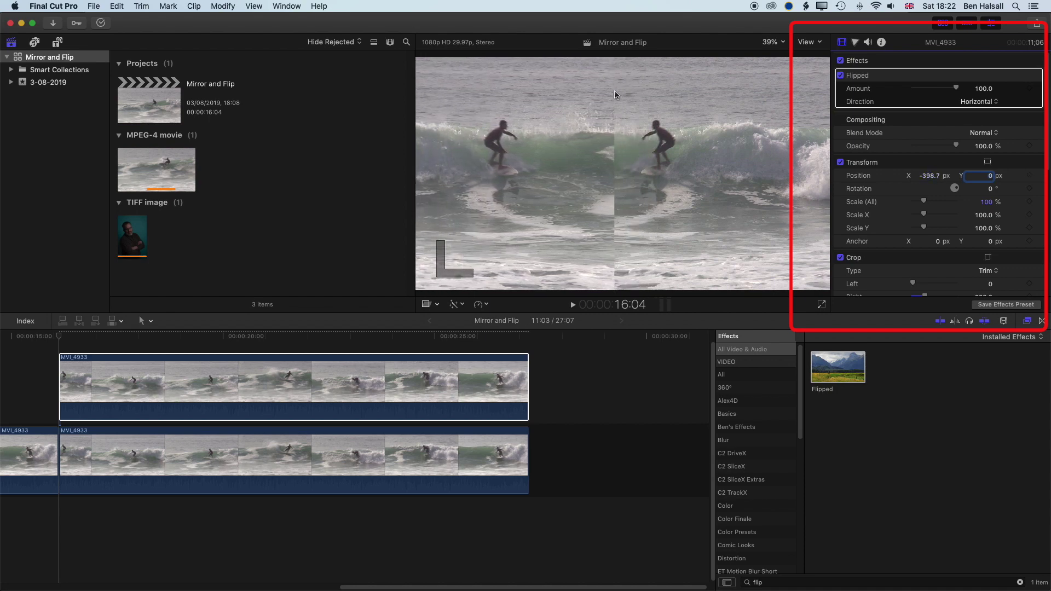
{"action": "left_click", "coordinate": [290, 460]}
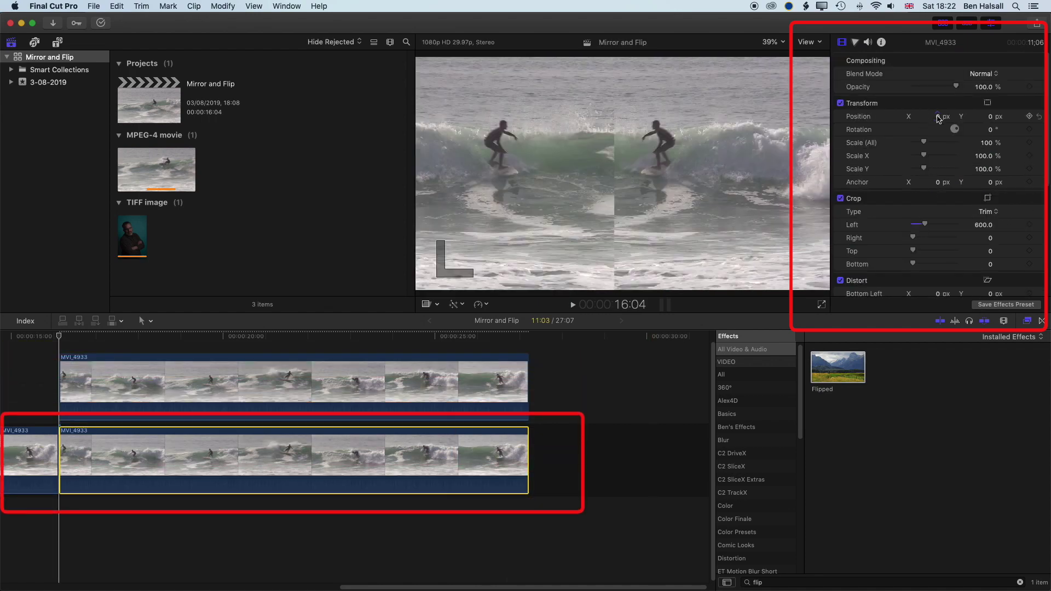
{"action": "mouse_move", "coordinate": [938, 117]}
{"action": "left_mouse_down"}
{"action": "mouse_move", "coordinate": [989, 117]}
{"action": "mouse_move", "coordinate": [938, 117]}
{"action": "left_mouse_up"}
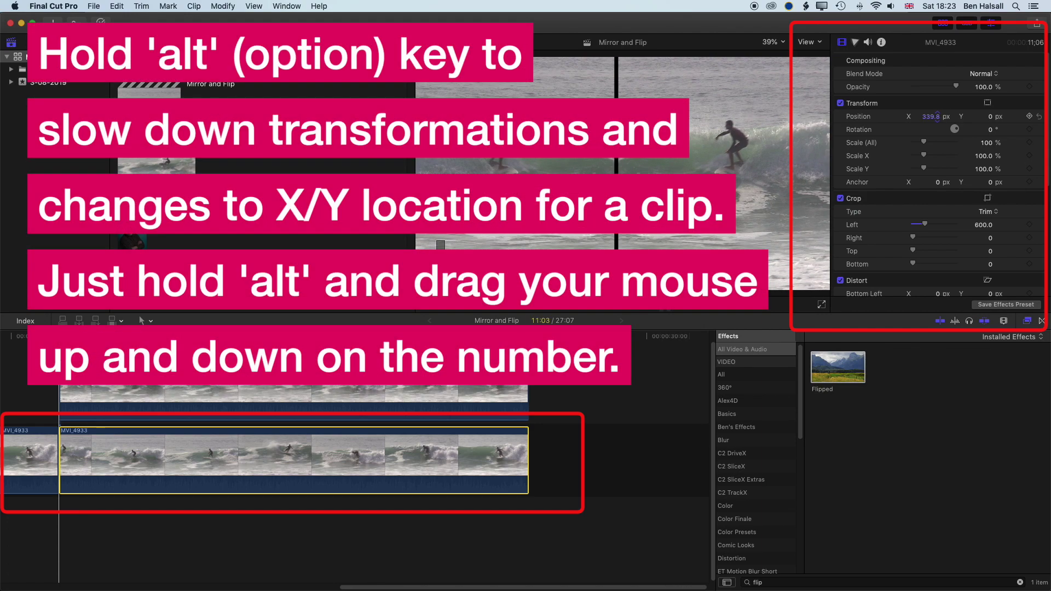
{"action": "left_click_drag", "start_coordinate": [938, 116], "coordinate": [939, 118]}
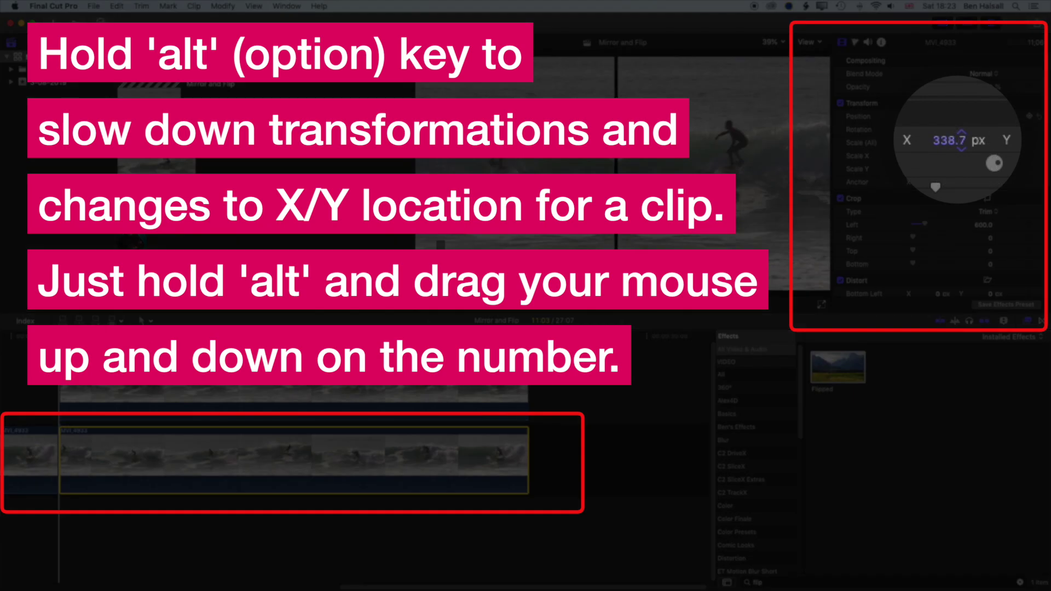
{"action": "left_click_drag", "start_coordinate": [939, 117], "coordinate": [938, 119]}
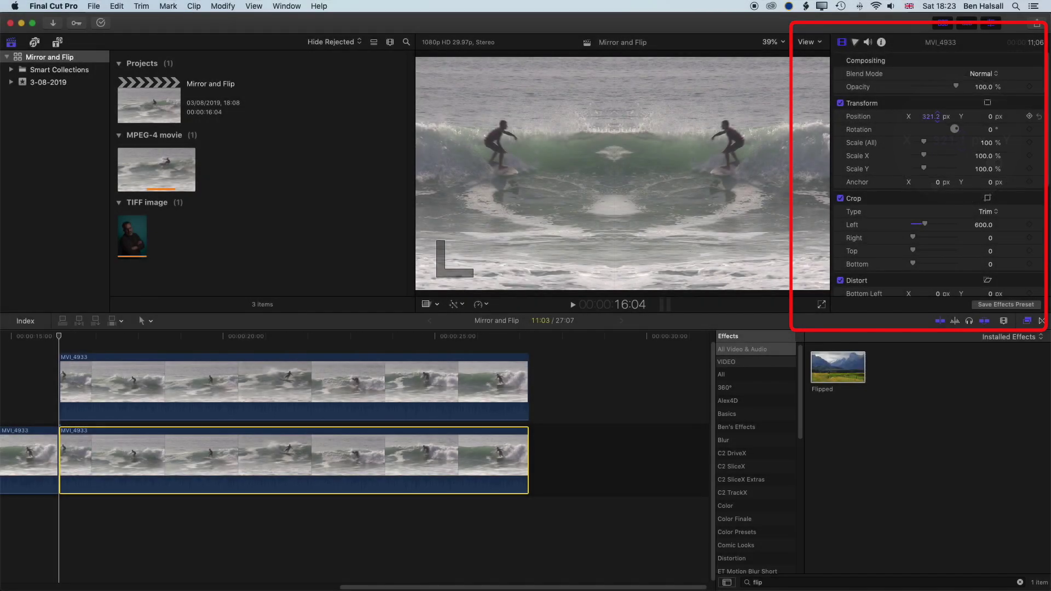
{"action": "left_click_drag", "start_coordinate": [939, 119], "coordinate": [939, 117]}
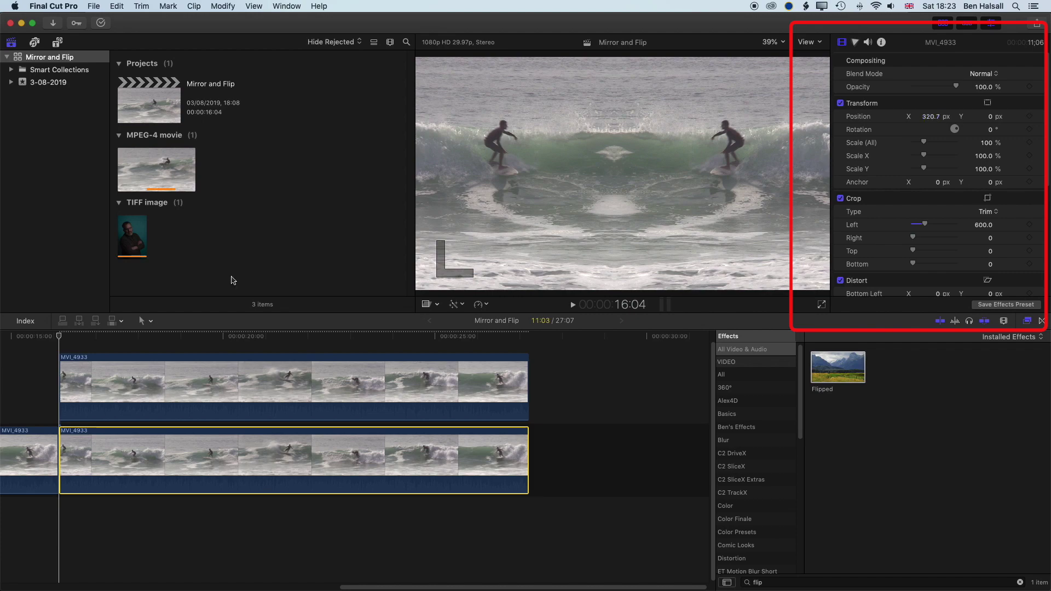
{"action": "key", "text": "space"}
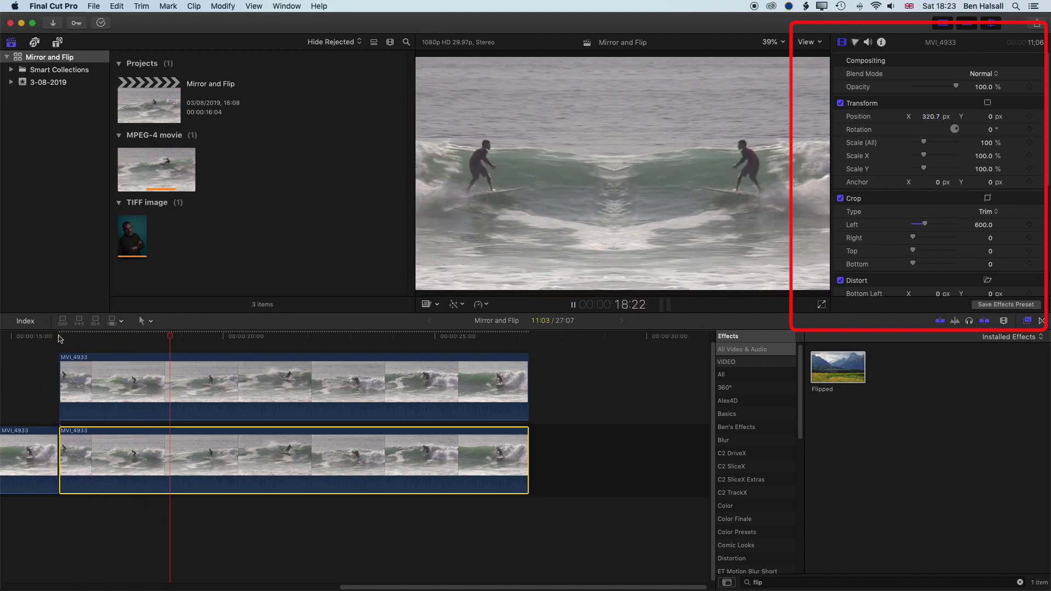
Begin cropping the flipped upper clip's right side and view the frame at 100% zoom.
{"action": "key", "text": "space"}
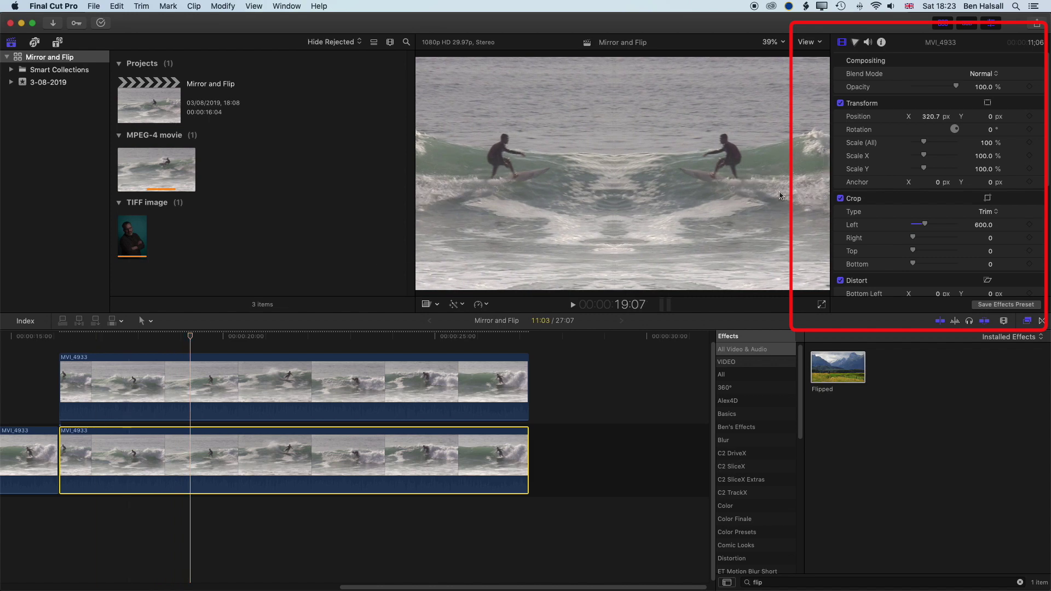
{"action": "left_click", "coordinate": [276, 386]}
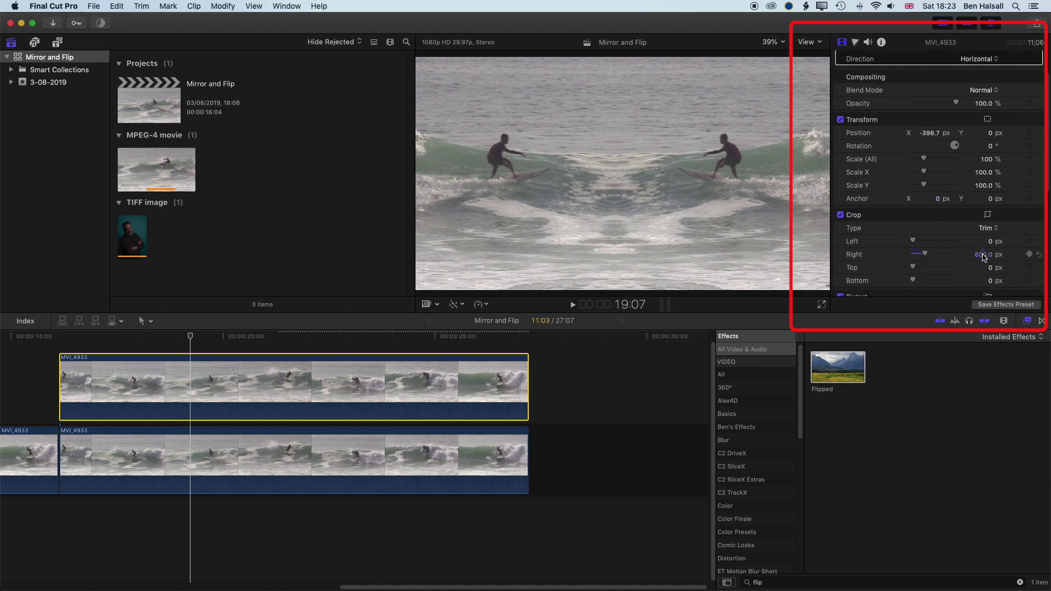
{"action": "mouse_move", "coordinate": [984, 257]}
{"action": "left_mouse_down"}
{"action": "mouse_move", "coordinate": [994, 257]}
{"action": "mouse_move", "coordinate": [983, 254]}
{"action": "left_mouse_up"}
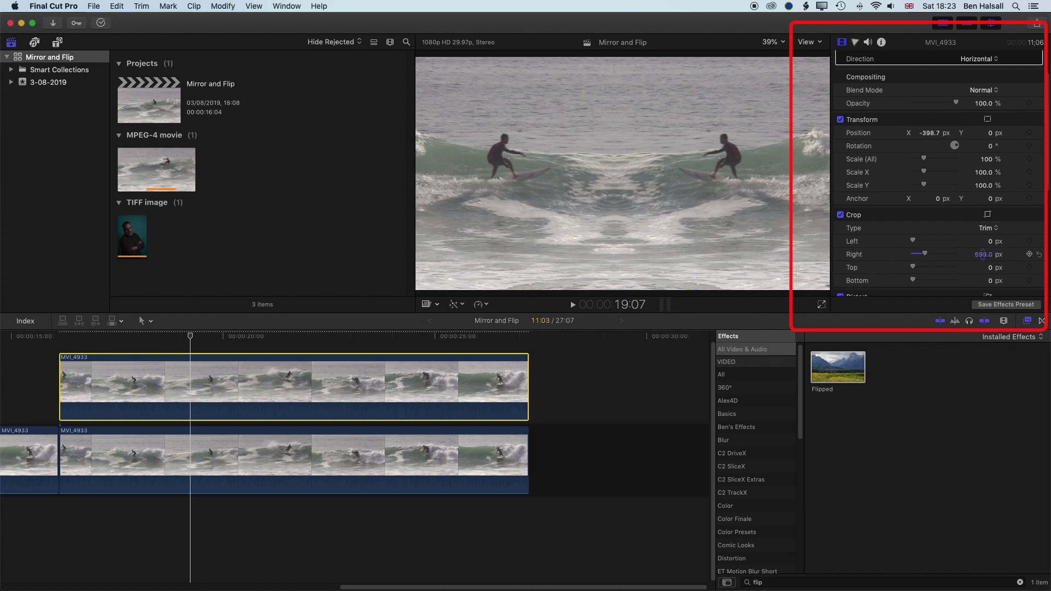
{"action": "left_click", "coordinate": [776, 43]}
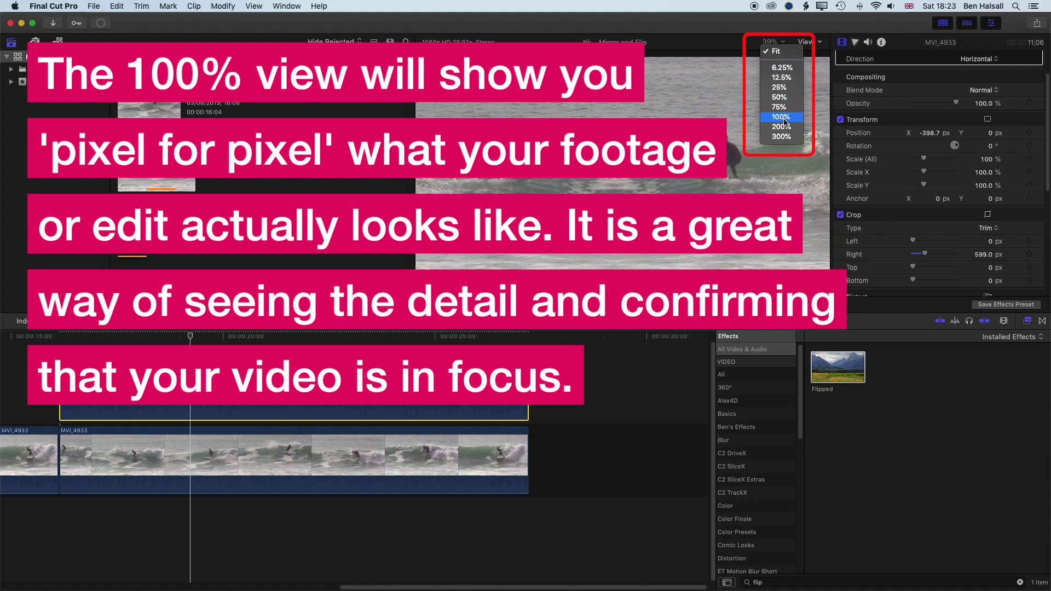
{"action": "left_click", "coordinate": [781, 118]}
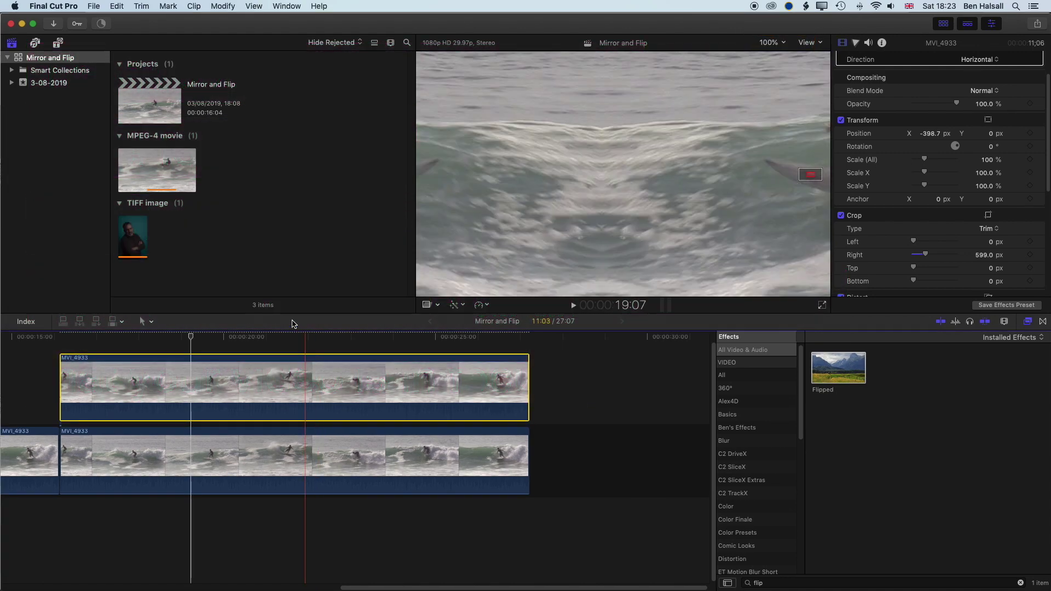
Fine-tune the upper clip's Right crop to 600.1 px so the seam closes.
{"action": "left_click", "coordinate": [60, 336]}
{"action": "key", "text": "space"}
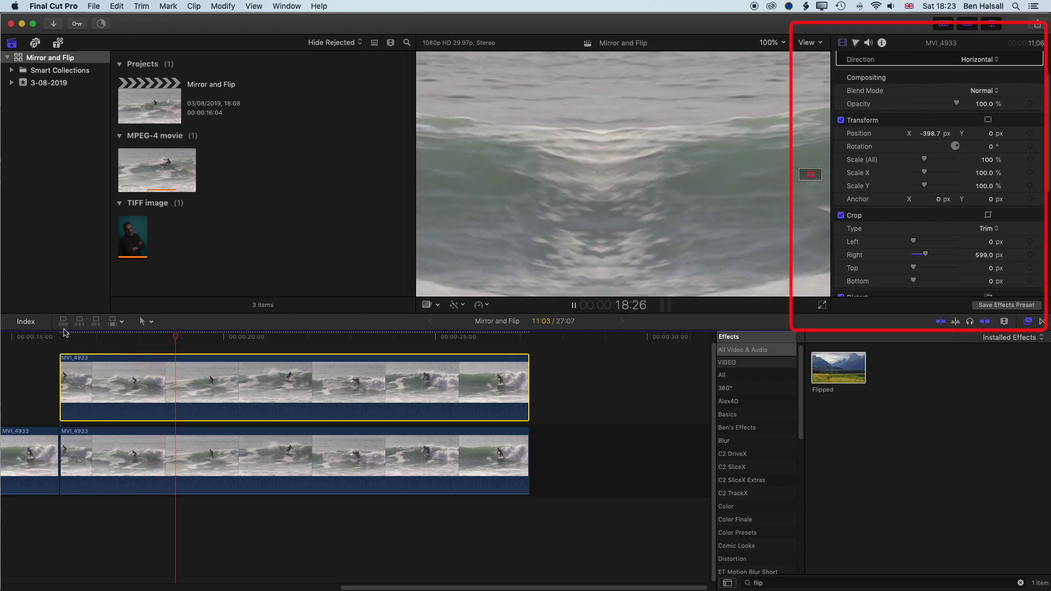
{"action": "key", "text": "space"}
{"action": "left_click_drag", "start_coordinate": [926, 254], "coordinate": [975, 255]}
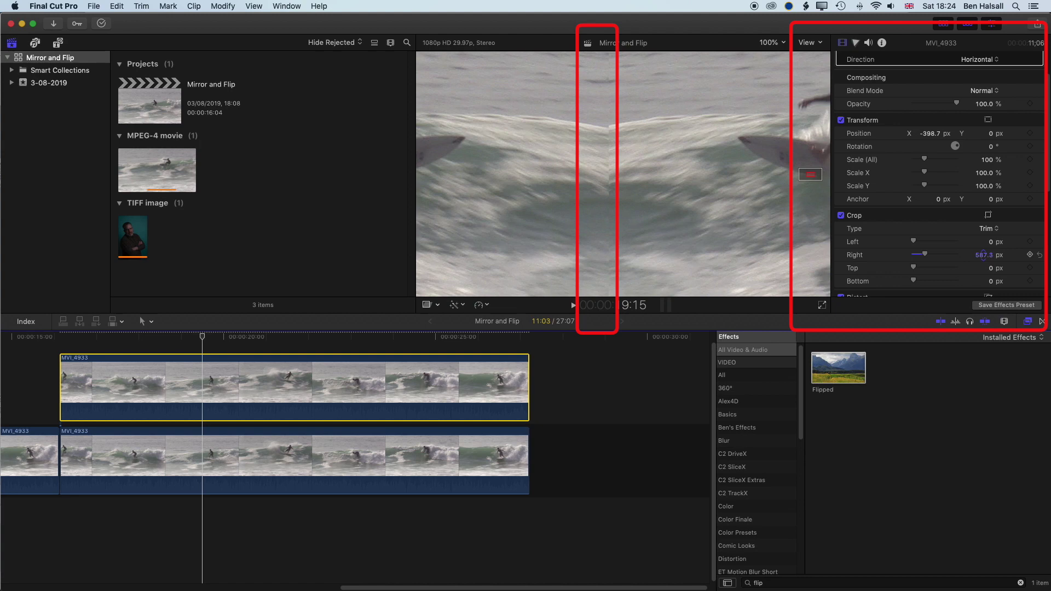
{"action": "left_click_drag", "start_coordinate": [984, 255], "coordinate": [989, 254]}
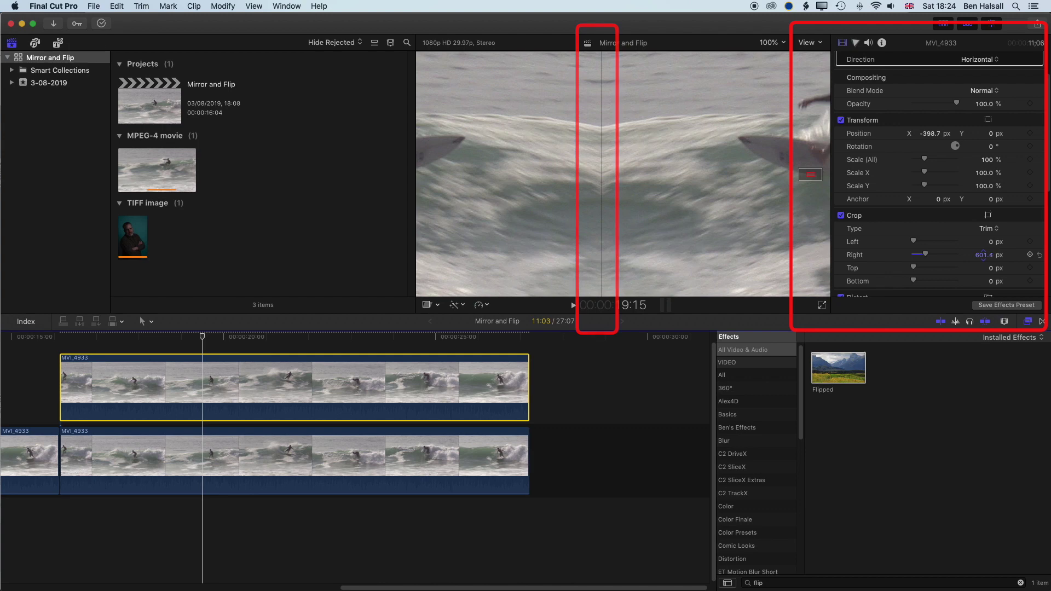
{"action": "left_click_drag", "start_coordinate": [984, 254], "coordinate": [980, 255]}
{"action": "left_click_drag", "start_coordinate": [914, 261], "coordinate": [914, 261]}
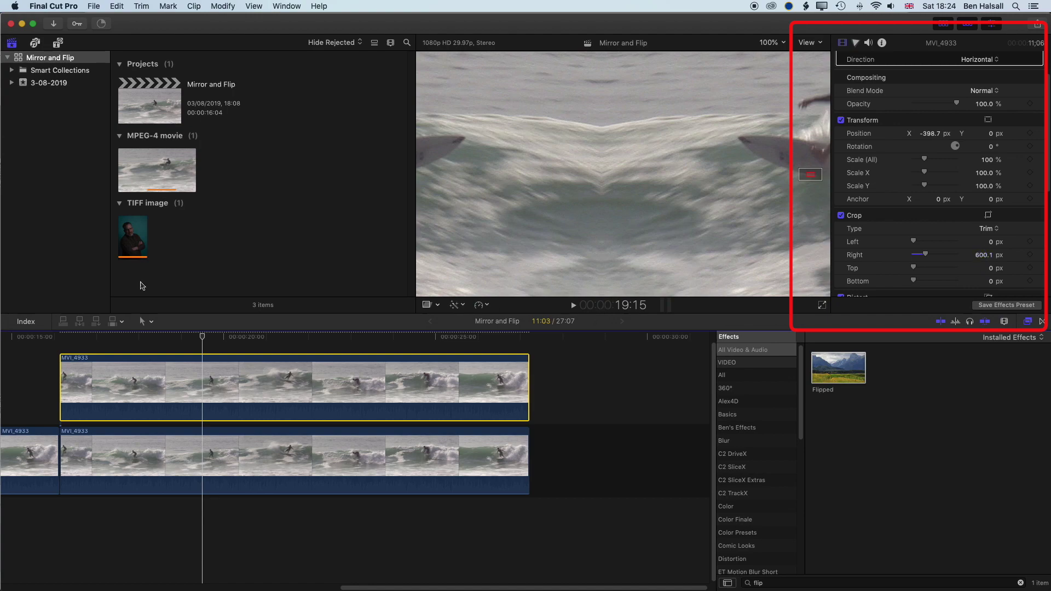
{"action": "left_click_drag", "start_coordinate": [196, 343], "coordinate": [69, 335]}
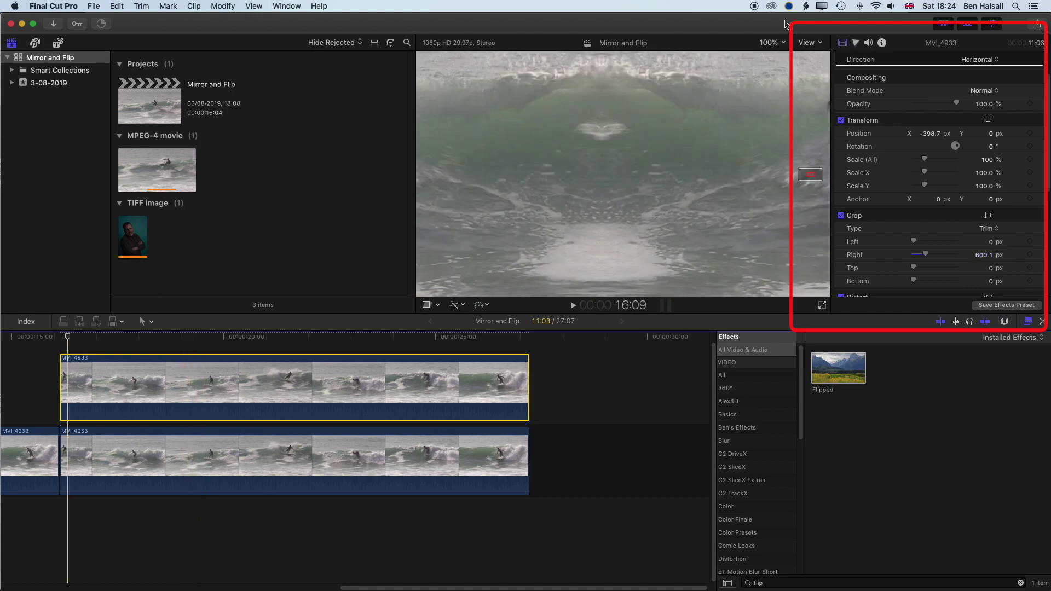
{"action": "left_click", "coordinate": [772, 42]}
Set the viewer zoom to Fit and play back the finished mirrored surfers.
{"action": "left_click", "coordinate": [775, 48]}
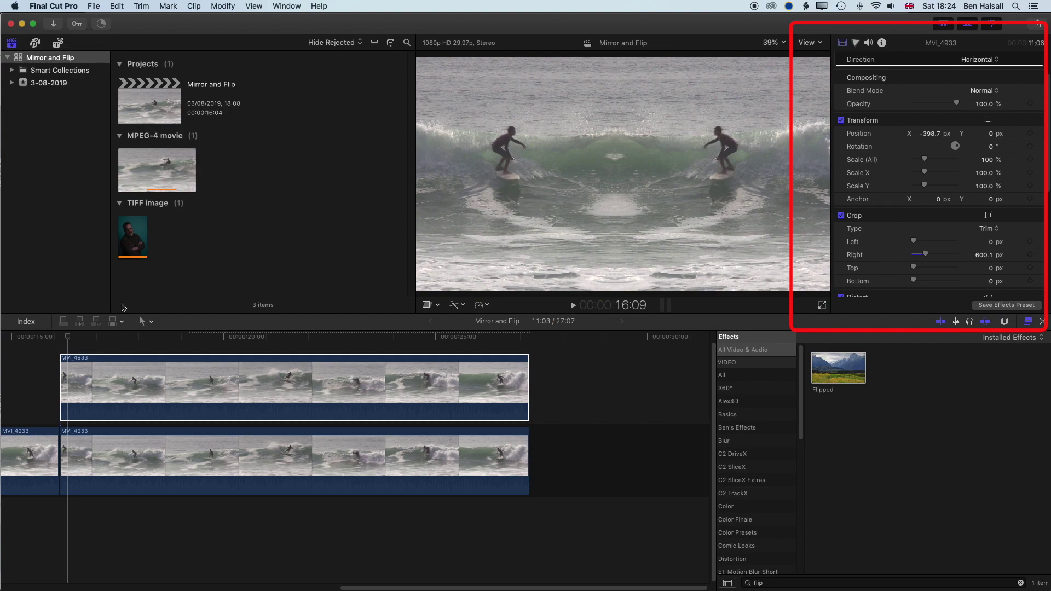
{"action": "key", "text": "l"}
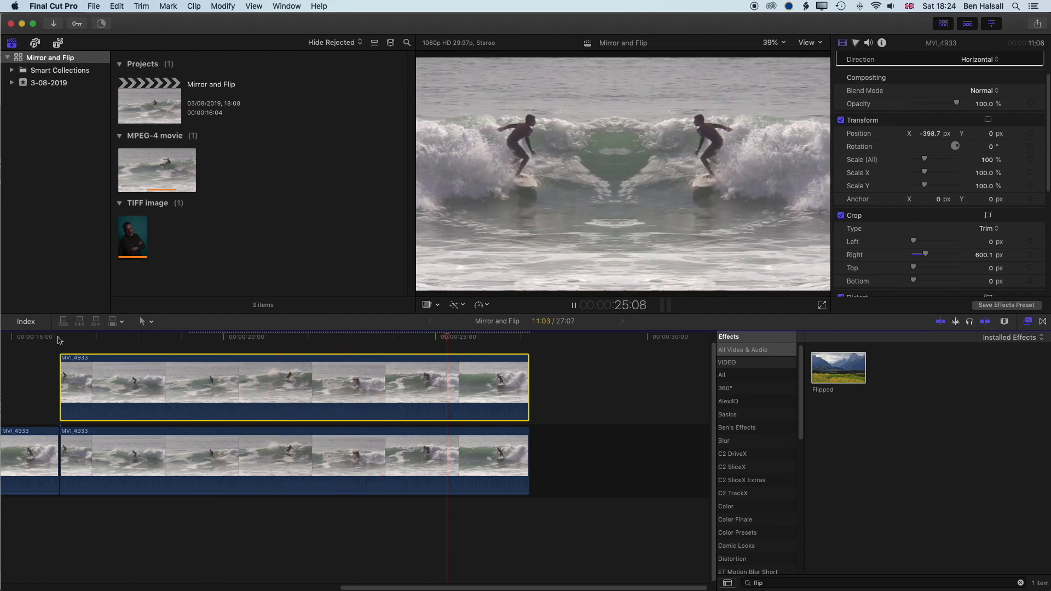
{"action": "key", "text": "space"}
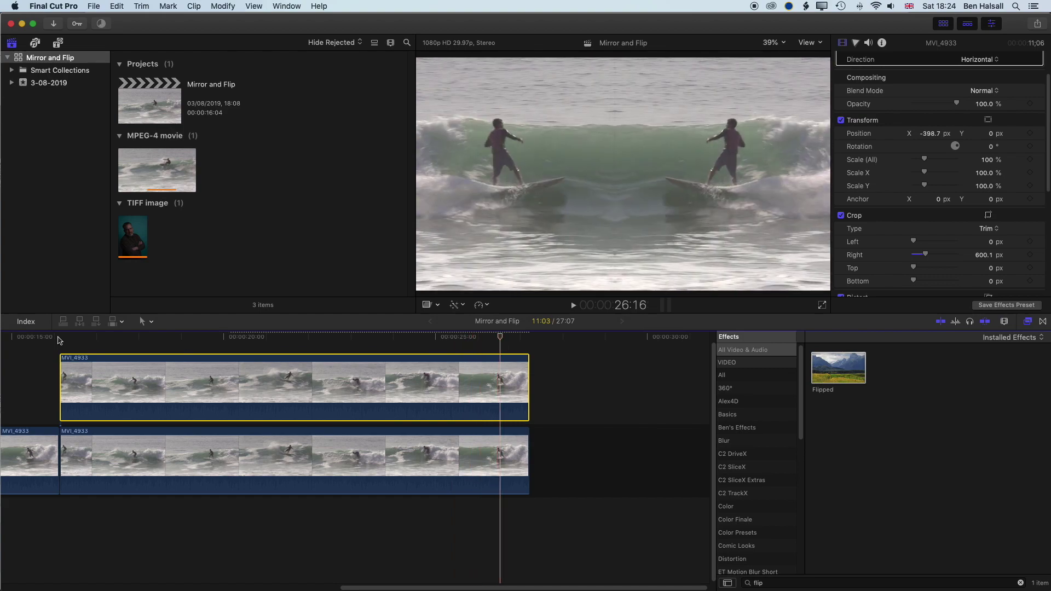
Fit the whole project in the timeline and skim across it.
{"action": "left_click", "coordinate": [146, 336]}
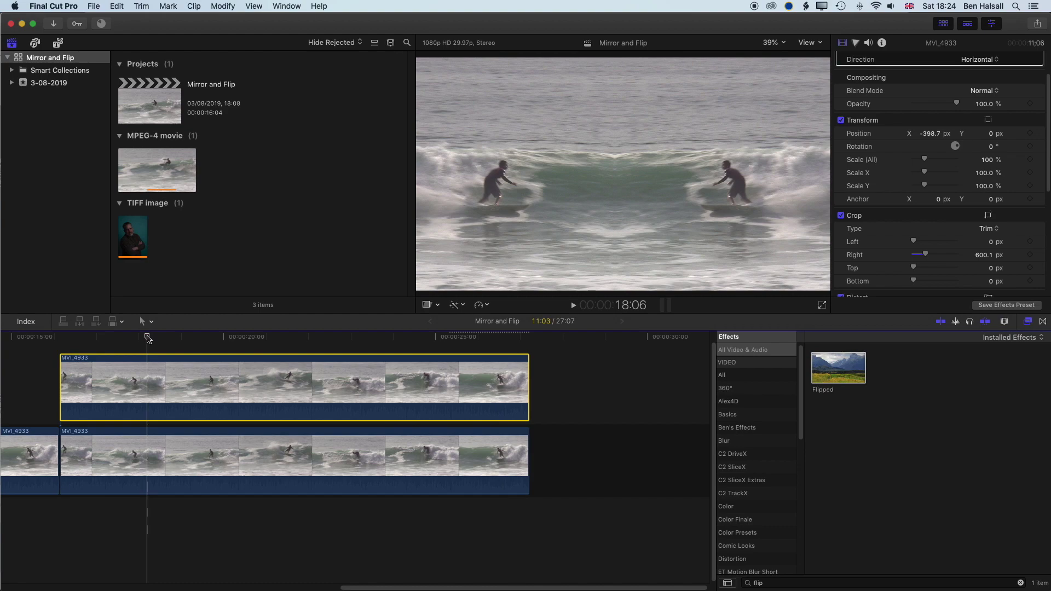
{"action": "key", "text": "shift+z"}
{"action": "left_click_drag", "start_coordinate": [147, 338], "coordinate": [466, 349]}
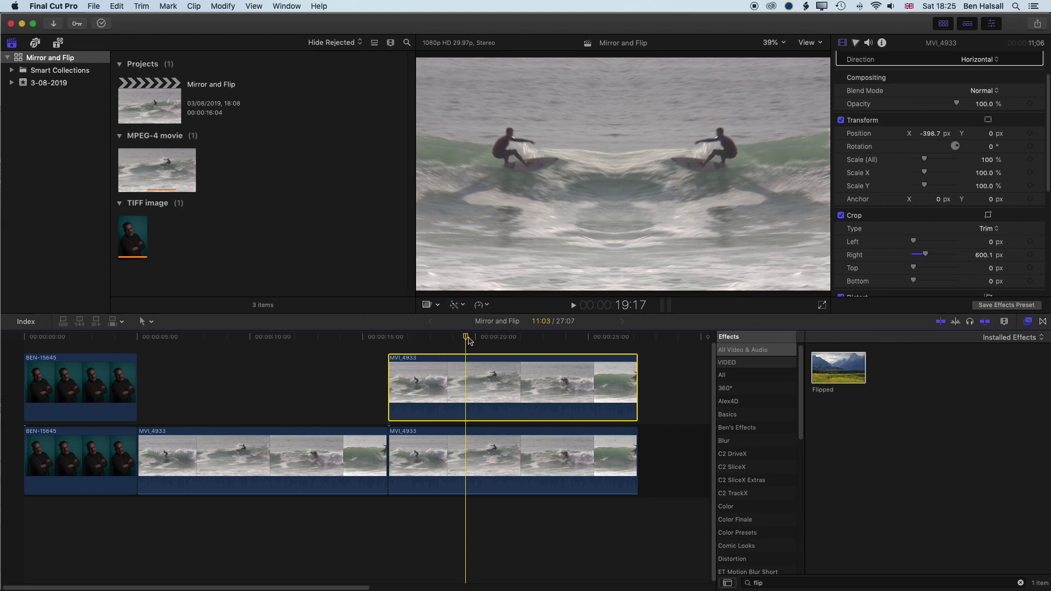
{"action": "scroll", "coordinate": [937, 142], "scroll_direction": "up", "scroll_amount": 3}
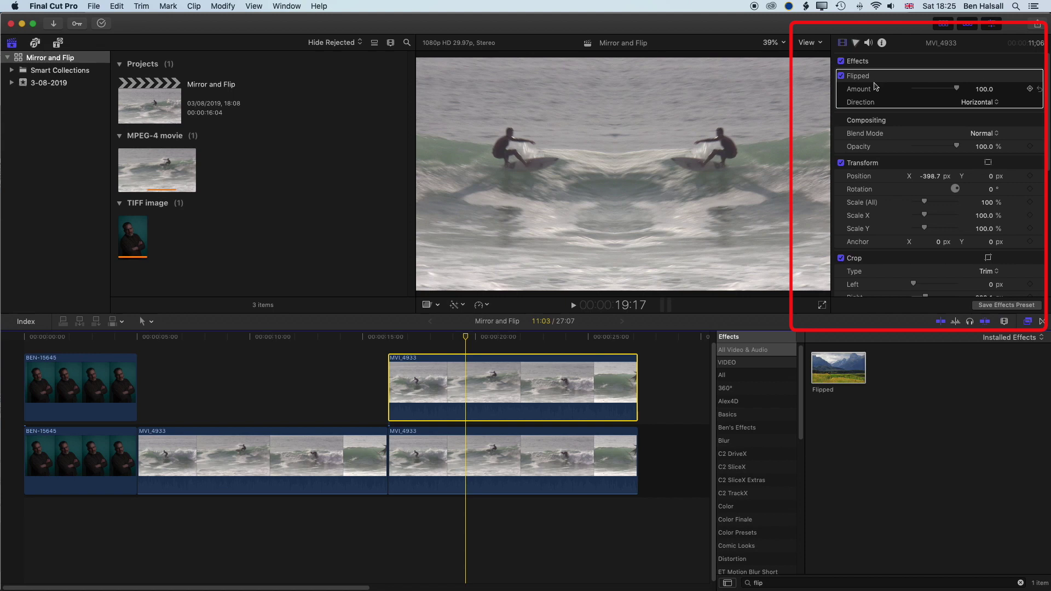
{"action": "scroll", "coordinate": [1012, 96], "scroll_direction": "down", "scroll_amount": 3}
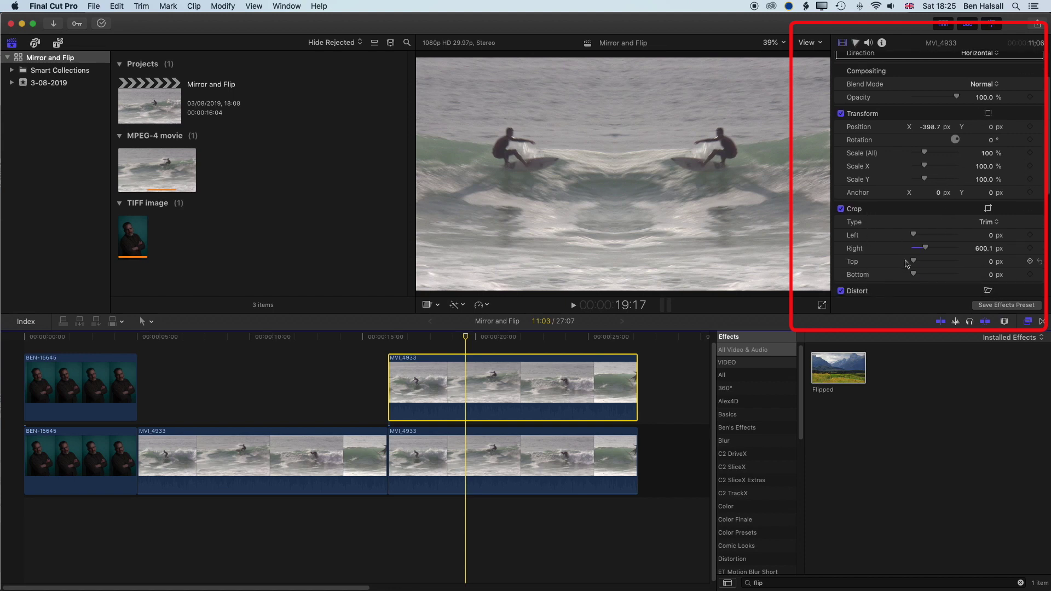
{"action": "scroll", "coordinate": [955, 80], "scroll_direction": "up", "scroll_amount": 3}
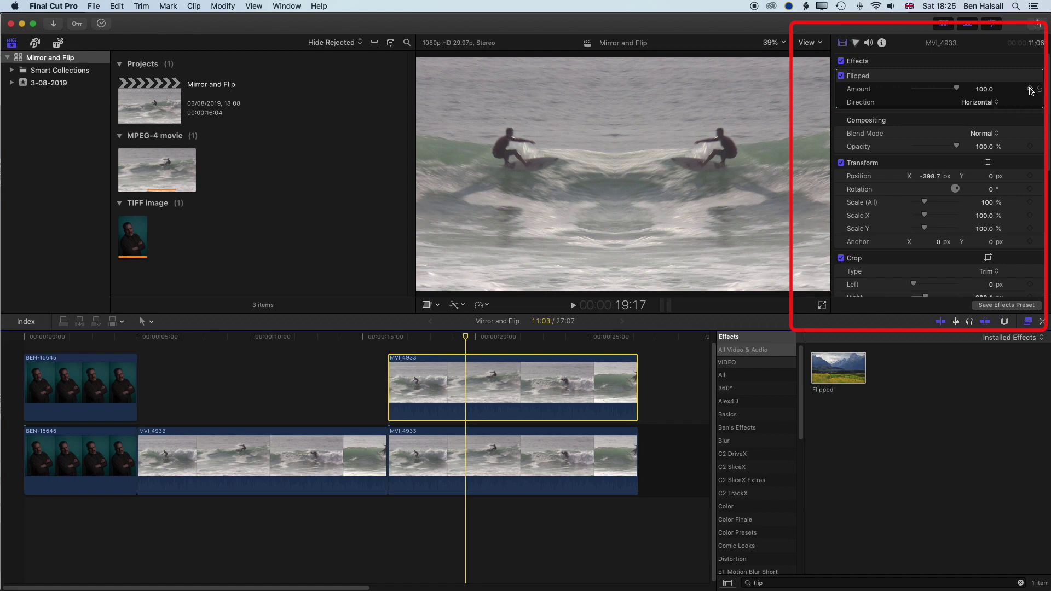
{"action": "scroll", "coordinate": [1031, 91], "scroll_direction": "down", "scroll_amount": 5}
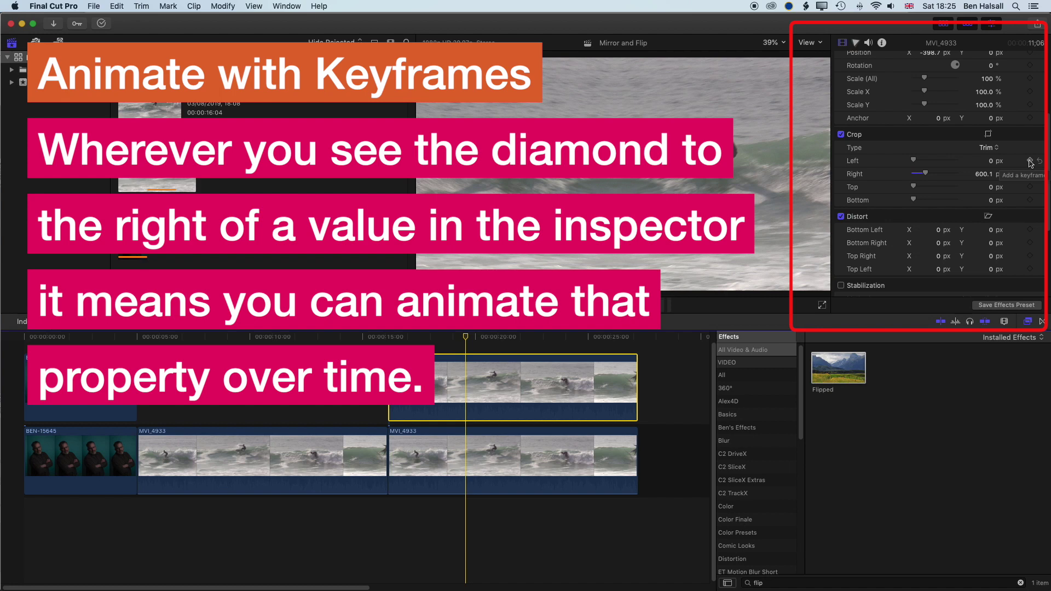
{"action": "scroll", "coordinate": [1013, 131], "scroll_direction": "up", "scroll_amount": 5}
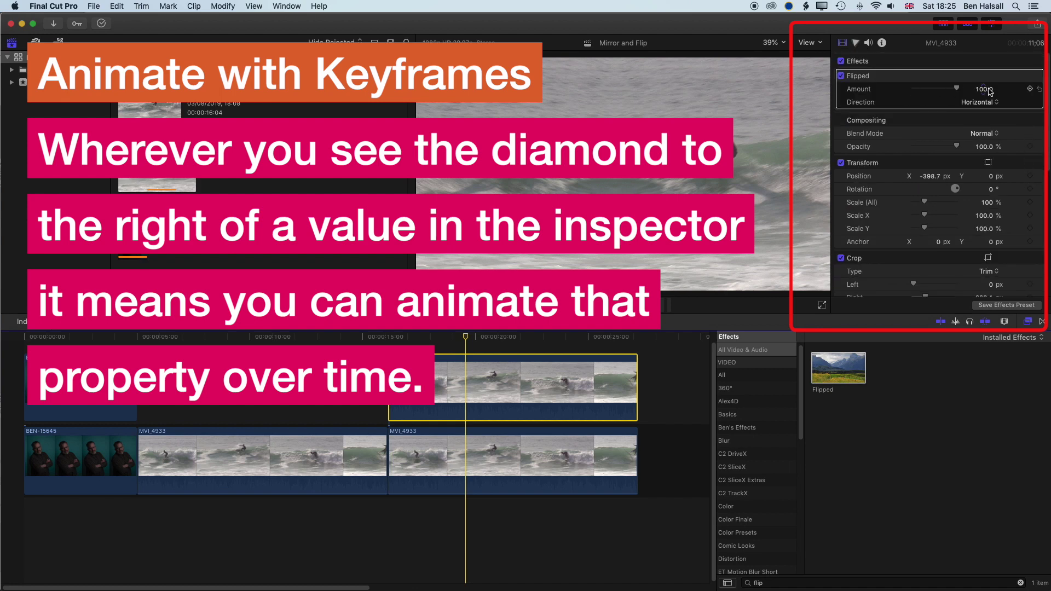